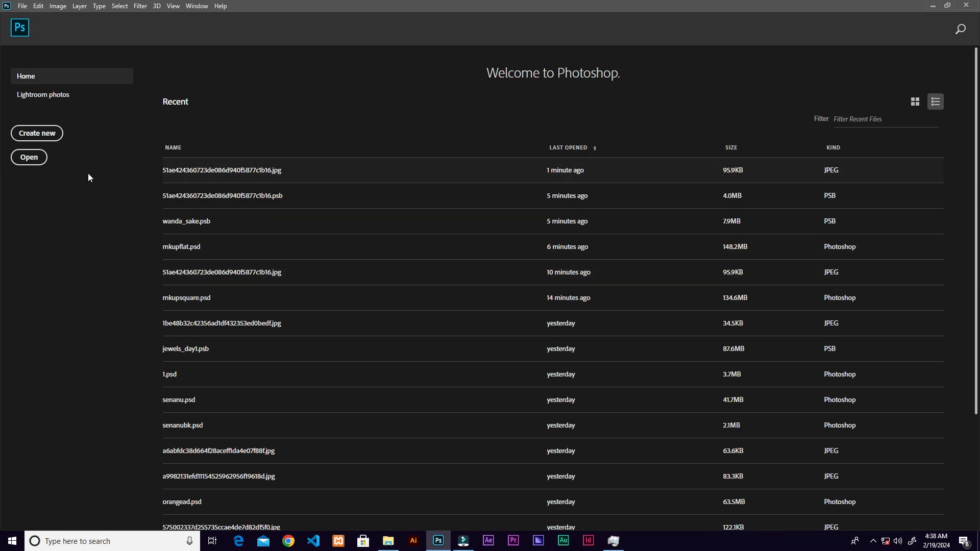
# Open the 51ae424360723de086d940f5877c1b16 portrait image from the enhance folder.
pyautogui.click(29, 158)
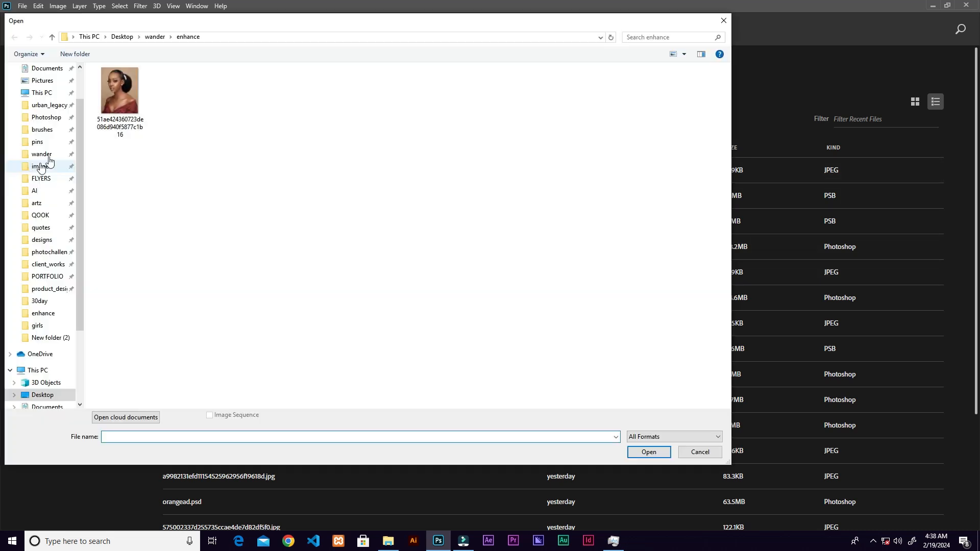
pyautogui.click(114, 111)
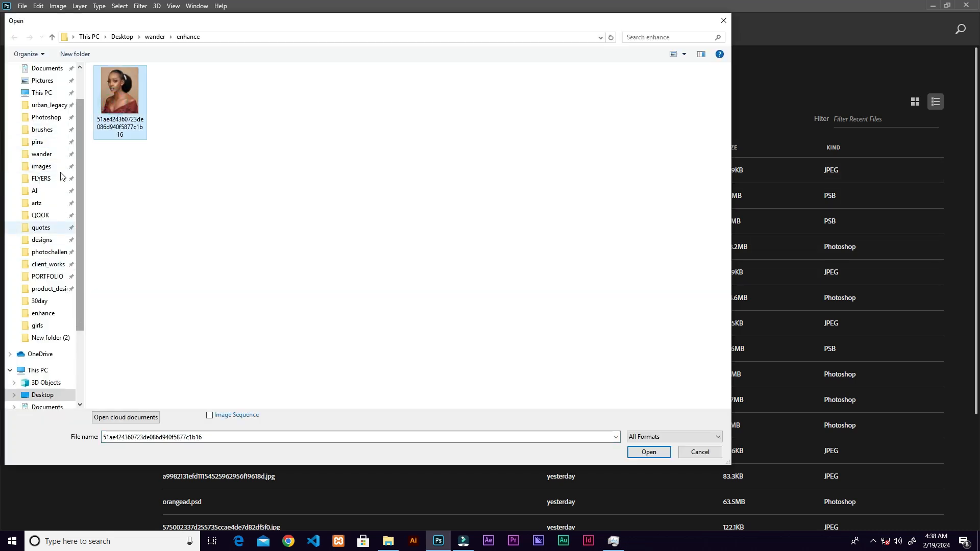
pyautogui.click(647, 452)
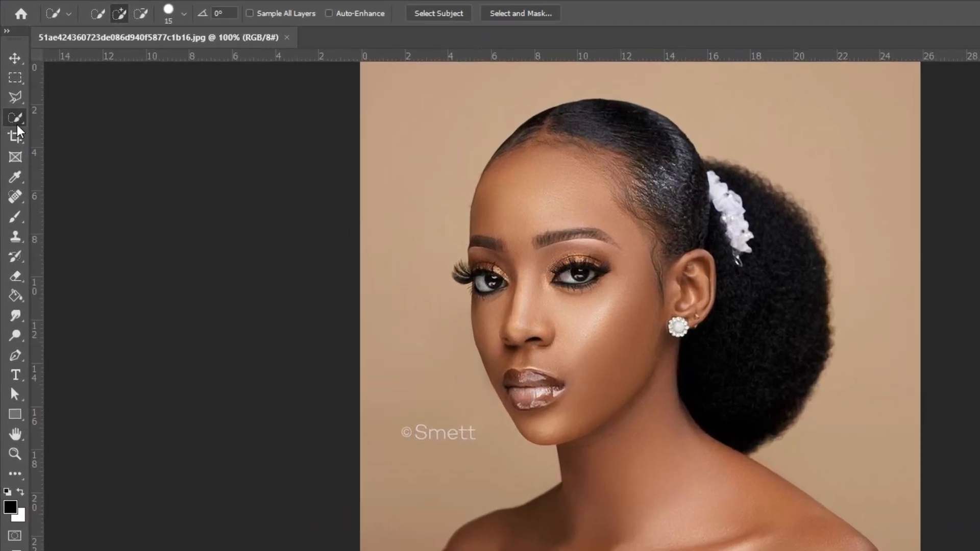
# Cut the woman onto a new layer using Select Subject and delete the Background layer.
pyautogui.click(447, 15)
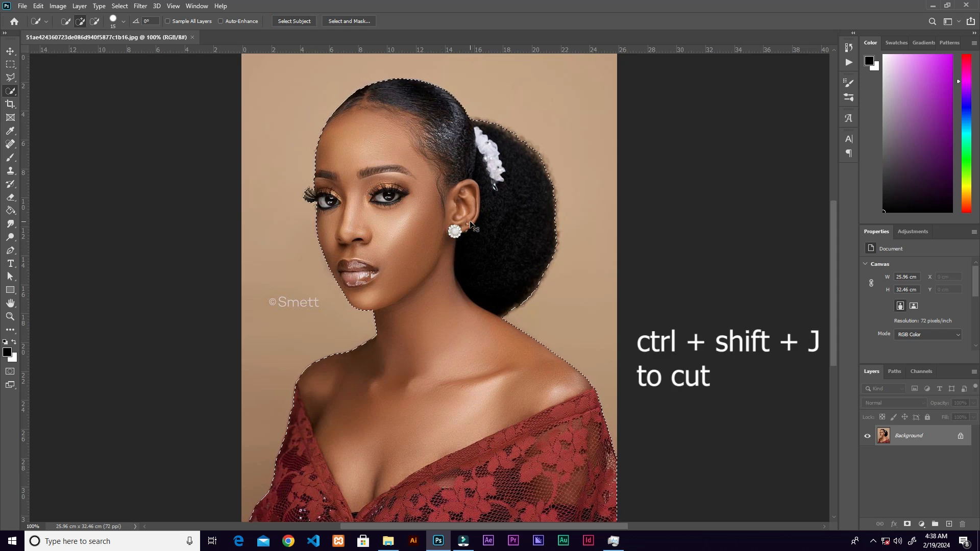
pyautogui.hotkey('ctrl', 'shift', 'j')
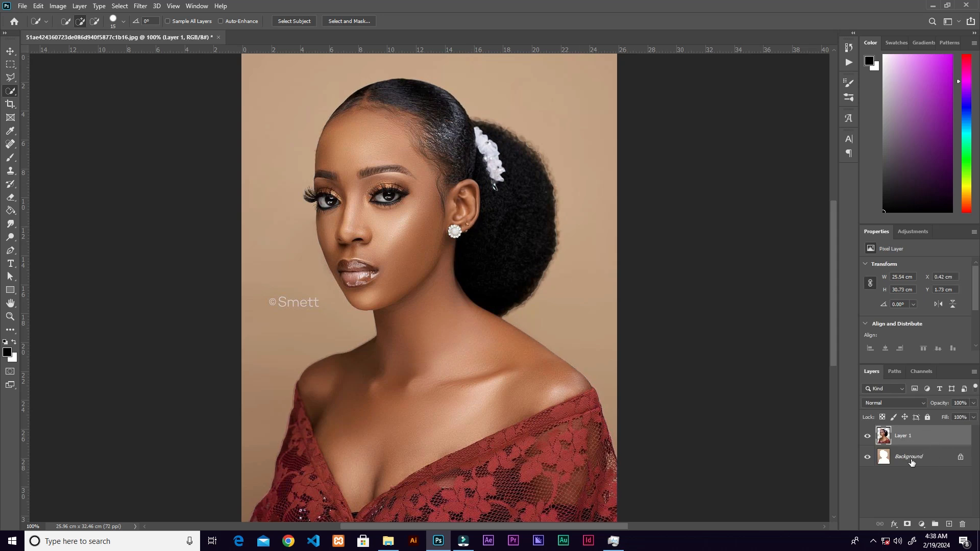
pyautogui.click(866, 458)
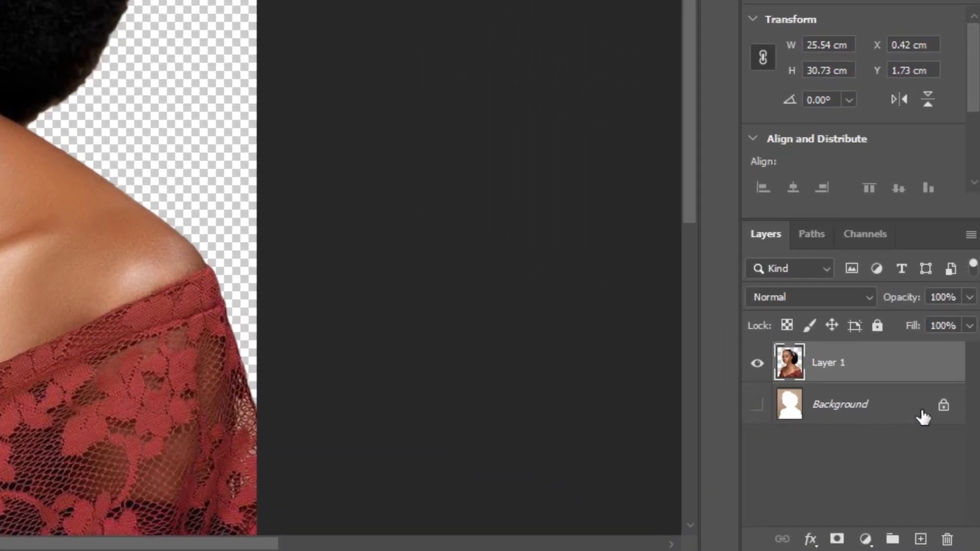
pyautogui.moveTo(922, 418); pyautogui.dragTo(947, 540)
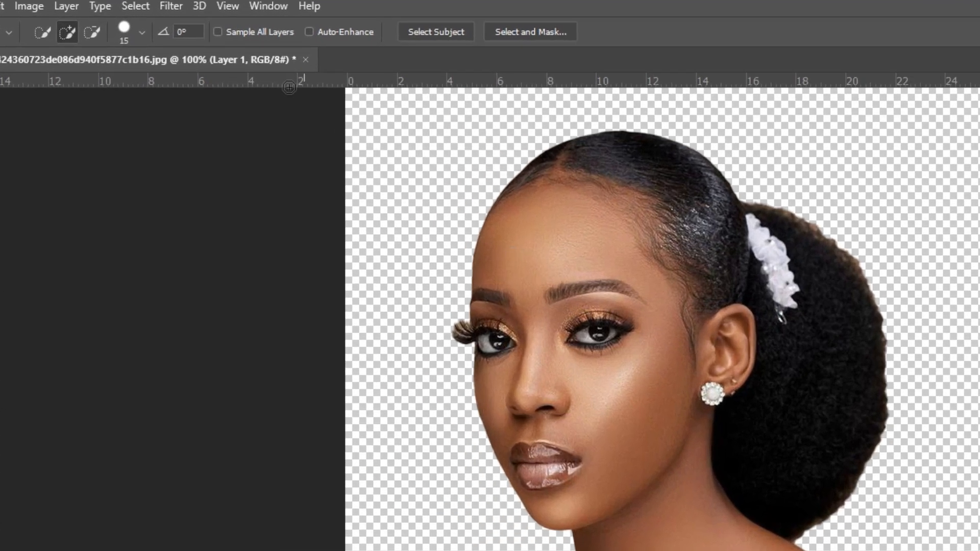
# Start the Camera Raw Filter on the cut-out layer and set Texture to +98, Clarity to +100 and Dehaze to +10.
pyautogui.click(171, 6)
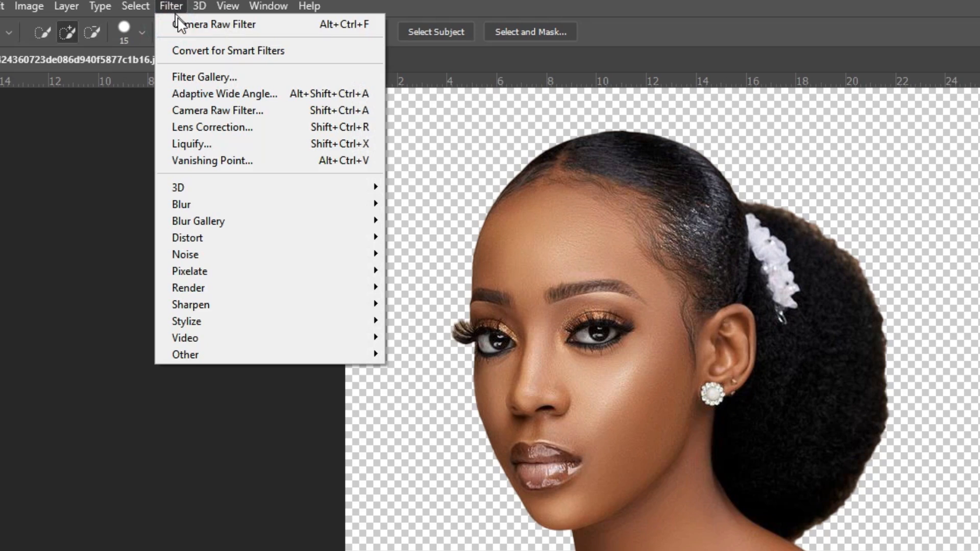
pyautogui.click(218, 111)
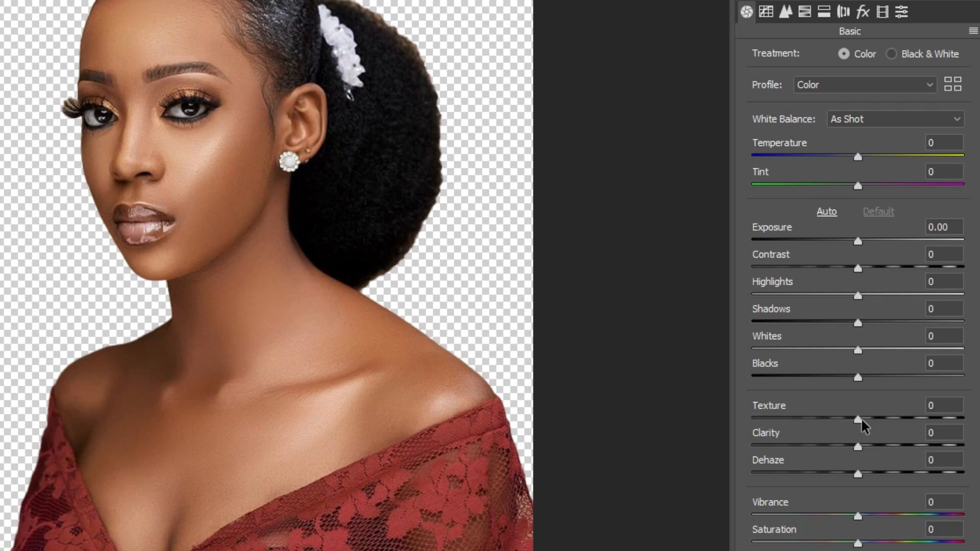
pyautogui.moveTo(857, 421); pyautogui.dragTo(960, 422)
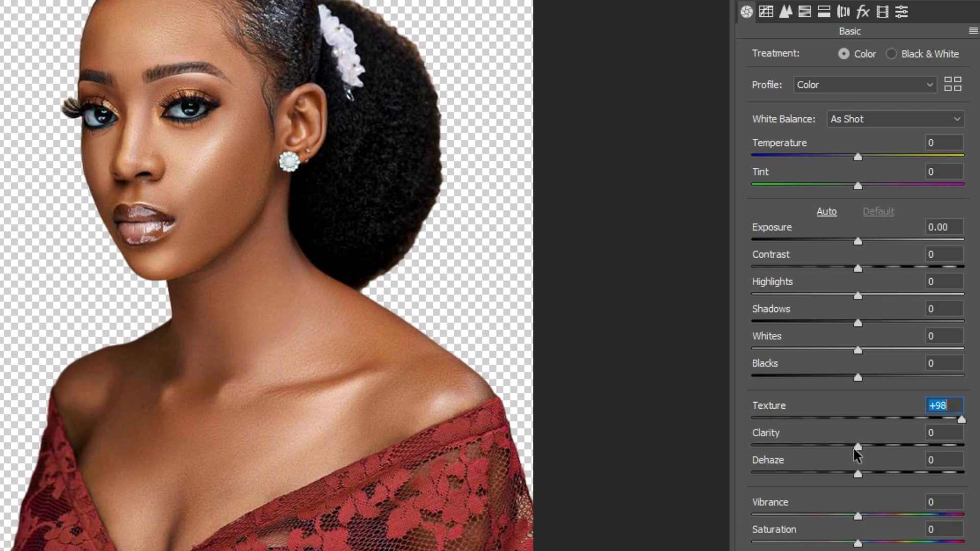
pyautogui.moveTo(857, 449); pyautogui.dragTo(965, 449)
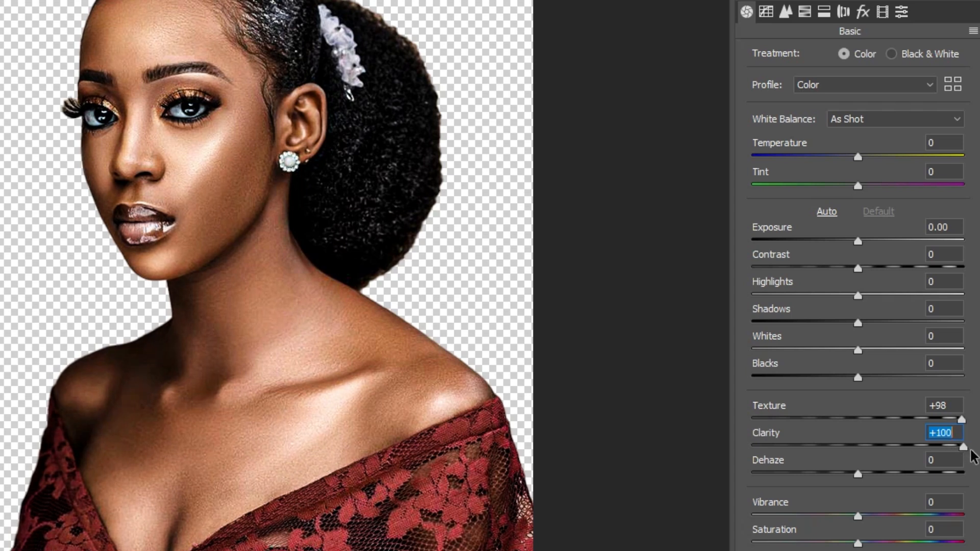
pyautogui.moveTo(857, 474); pyautogui.dragTo(868, 454)
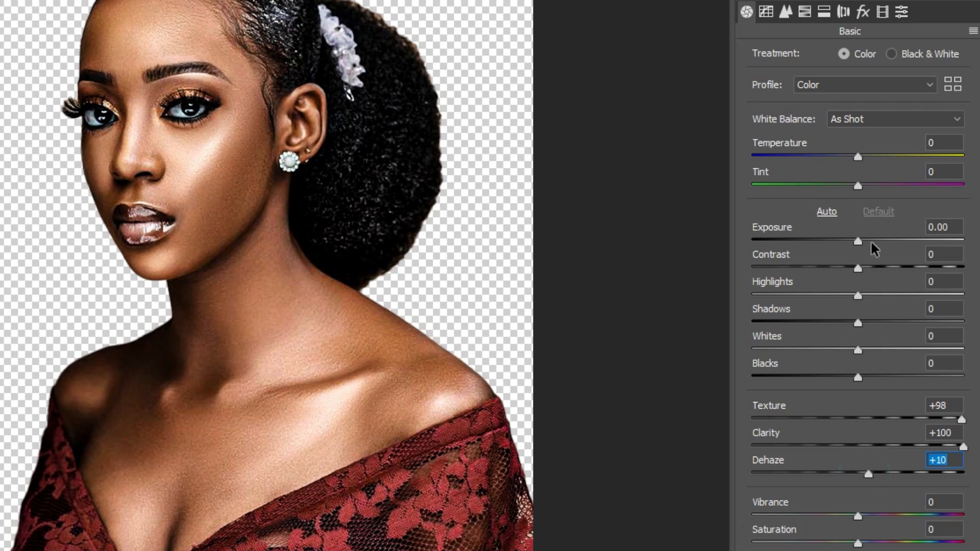
# Set Exposure to +0.40, Contrast to +18, Blacks to +10 and Vibrance to +38, and apply the Camera Raw adjustments.
pyautogui.moveTo(859, 243); pyautogui.dragTo(875, 274)
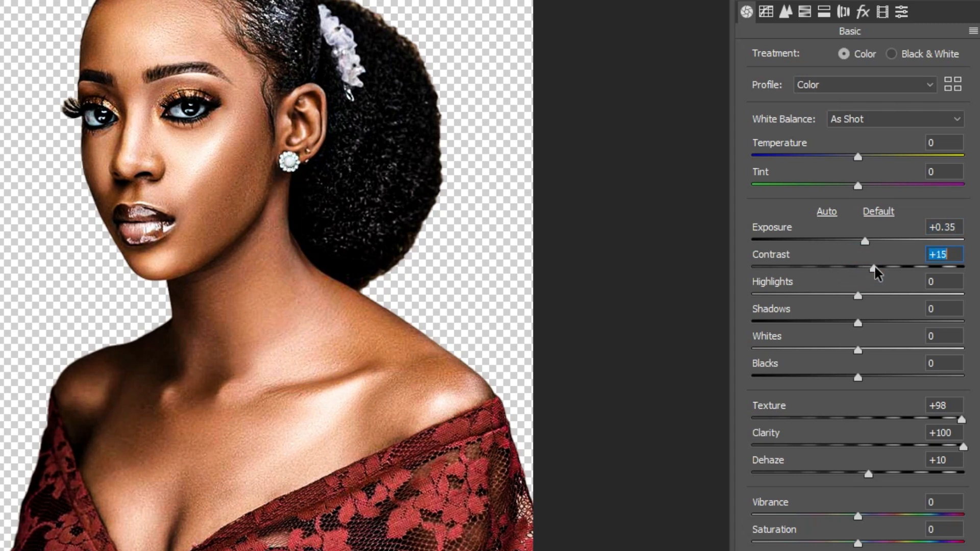
pyautogui.moveTo(856, 376); pyautogui.dragTo(863, 378)
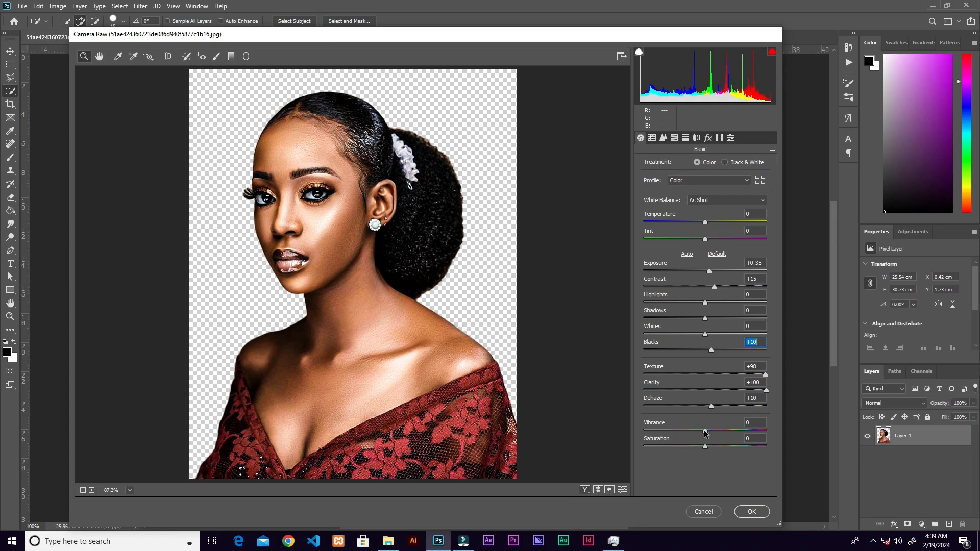
pyautogui.moveTo(858, 517); pyautogui.dragTo(870, 520)
pyautogui.moveTo(713, 433); pyautogui.dragTo(729, 433)
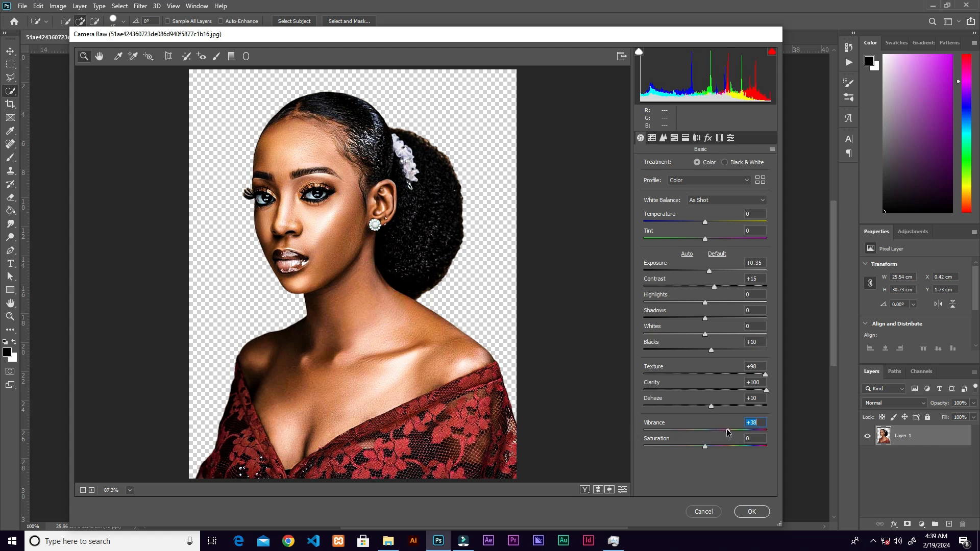
pyautogui.moveTo(709, 270); pyautogui.dragTo(711, 270)
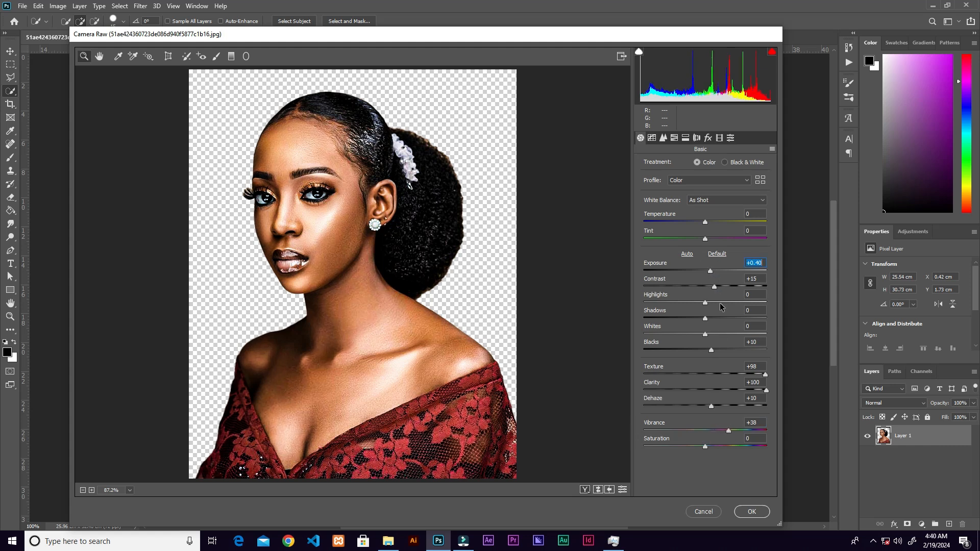
pyautogui.click(715, 287)
pyautogui.click(750, 512)
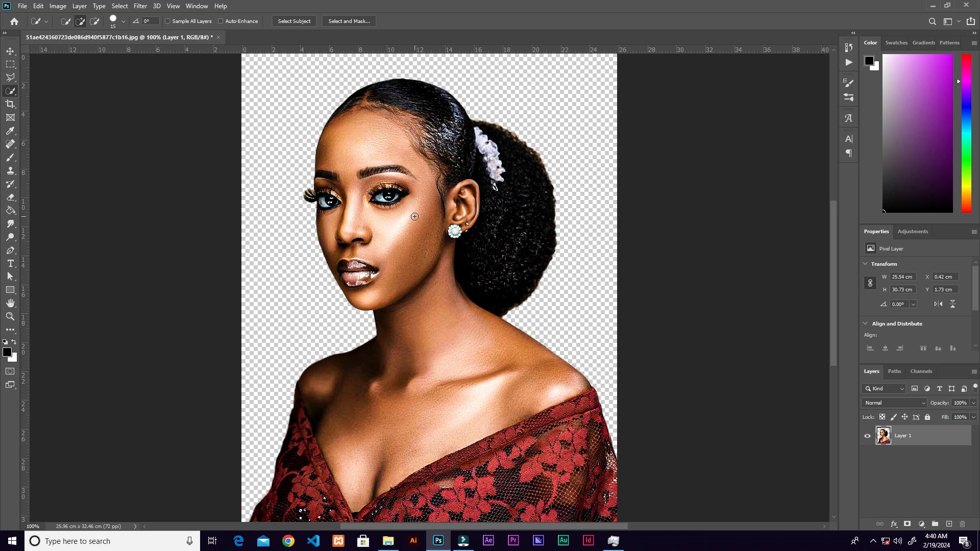
# Duplicate Layer 1 and clip the copy to the original layer with a clipping mask.
pyautogui.hotkey('ctrl', '+')
pyautogui.hotkey('ctrl', '+')
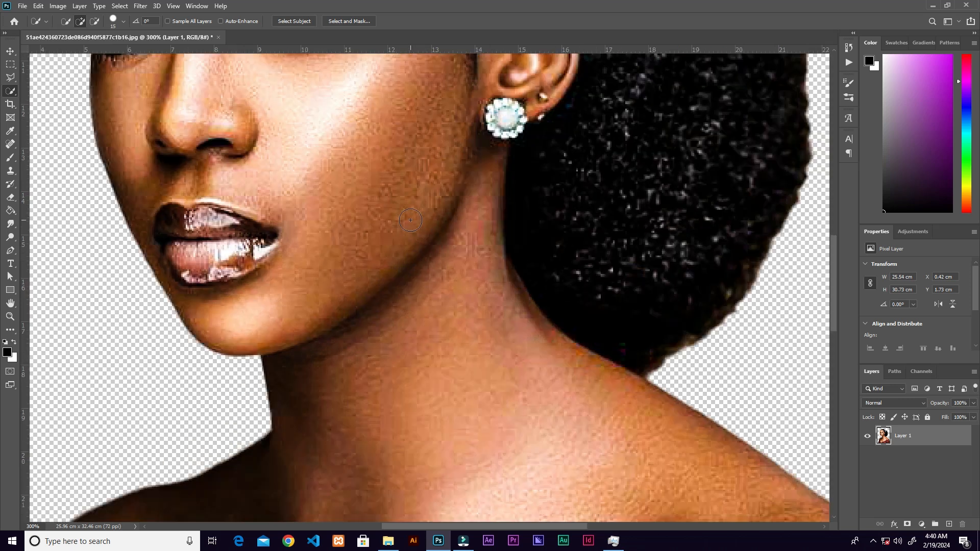
pyautogui.moveTo(412, 225); pyautogui.dragTo(473, 367)
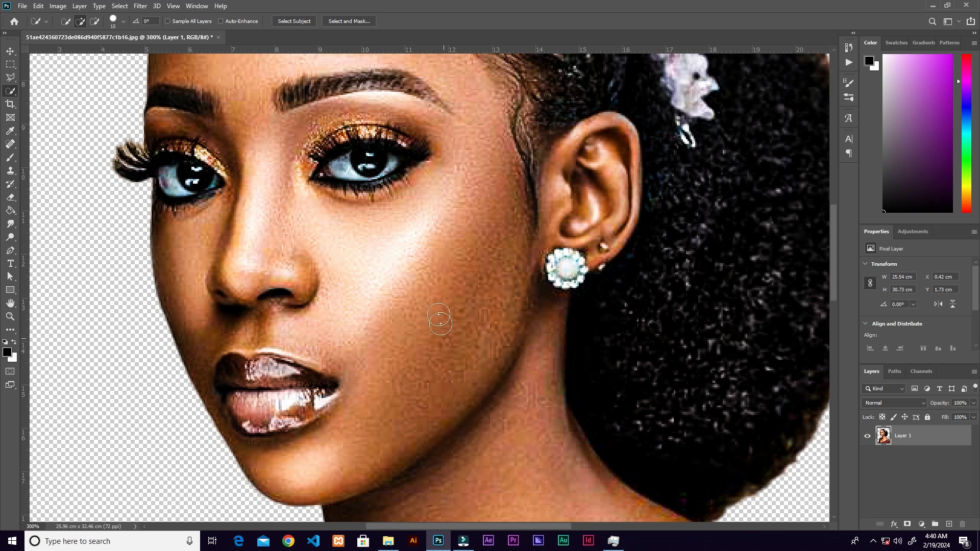
pyautogui.hotkey('ctrl', '-')
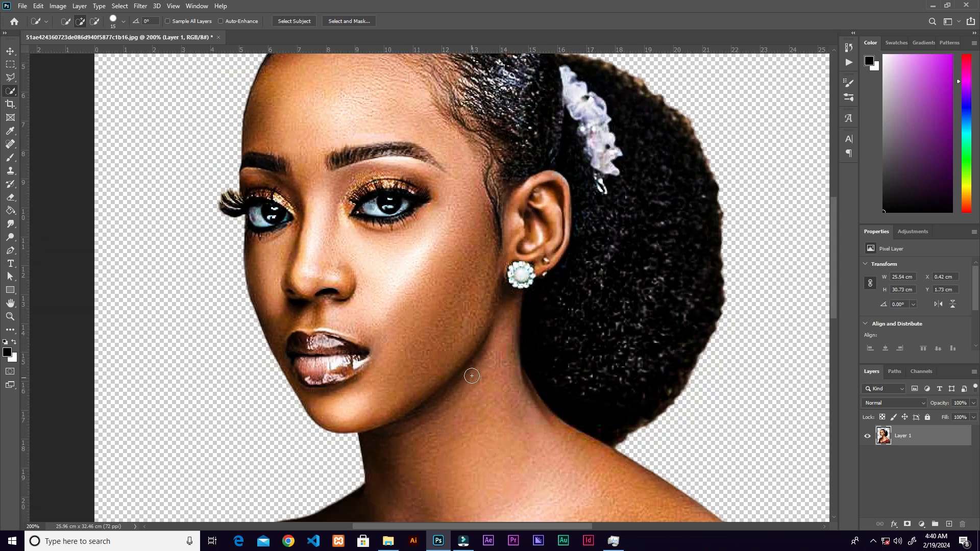
pyautogui.moveTo(456, 249); pyautogui.dragTo(529, 316)
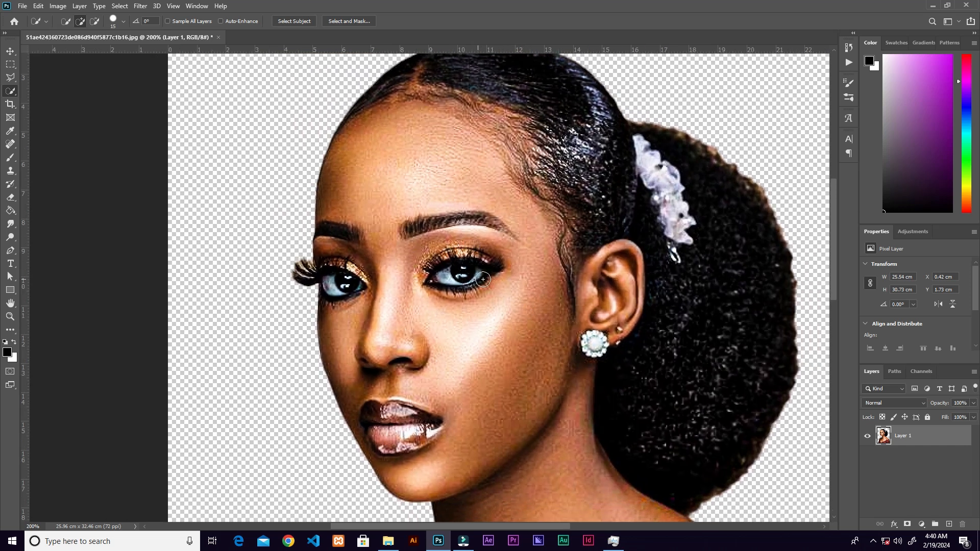
pyautogui.moveTo(947, 441); pyautogui.dragTo(950, 525)
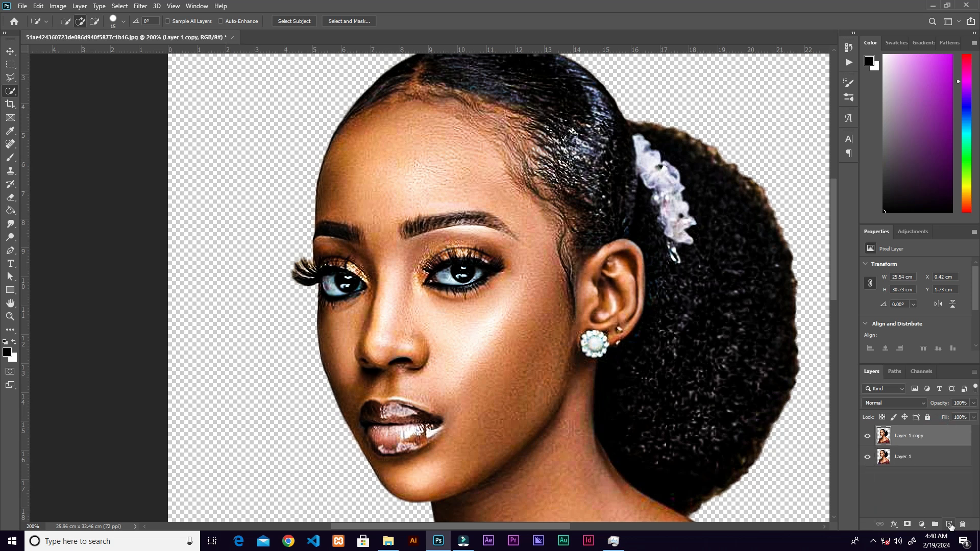
pyautogui.rightClick(938, 440)
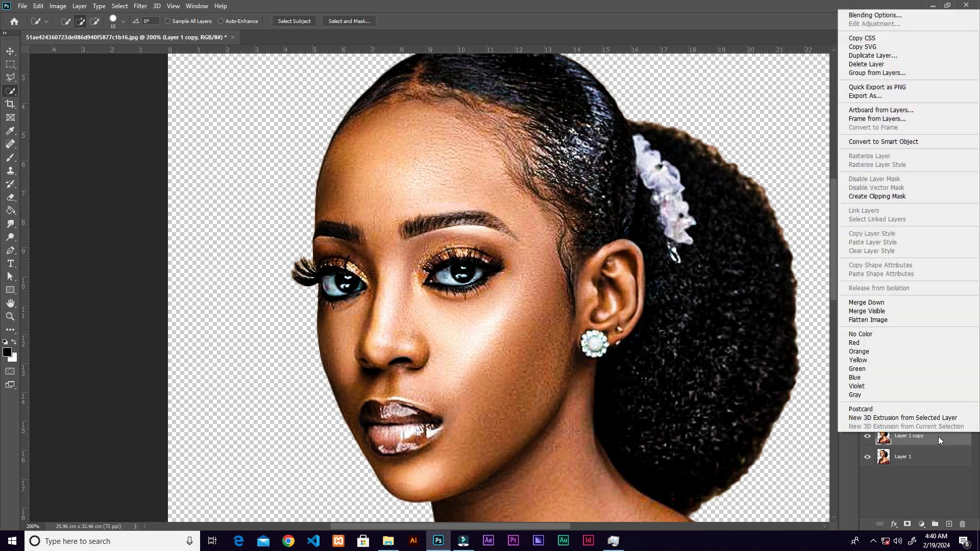
pyautogui.click(900, 196)
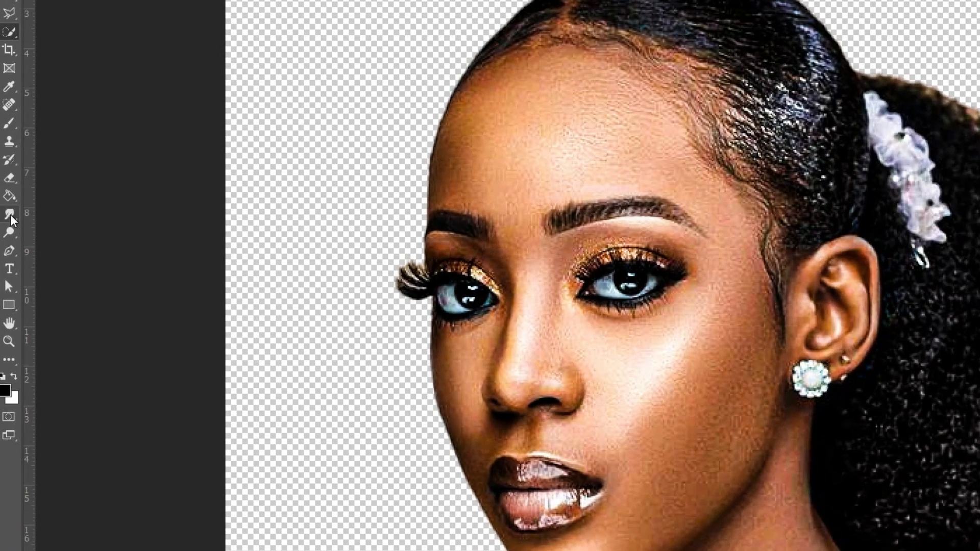
# Smooth the forehead skin on the clipped copy using the Smudge tool at 14% strength, with brush sizes of 50 and 40.
pyautogui.click(10, 217)
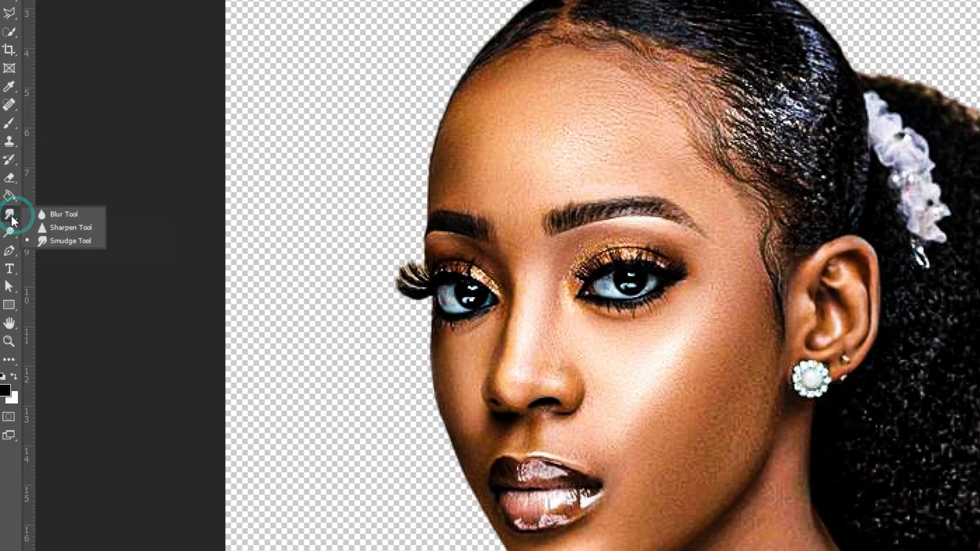
pyautogui.click(42, 216)
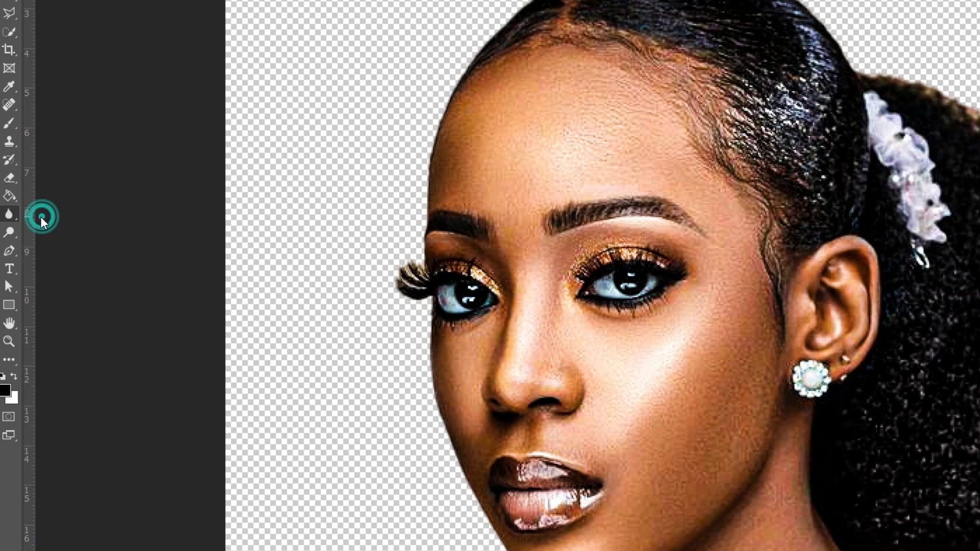
pyautogui.click(10, 217)
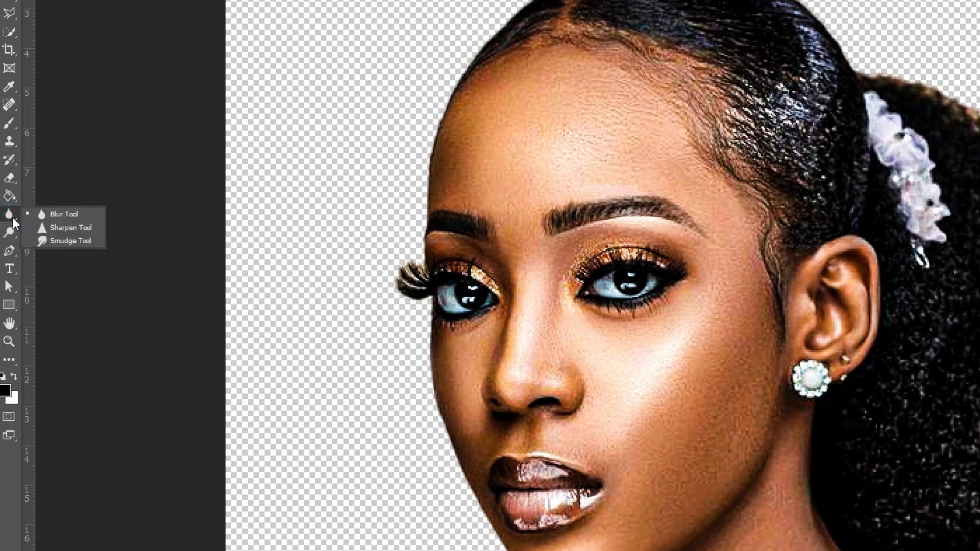
pyautogui.click(59, 240)
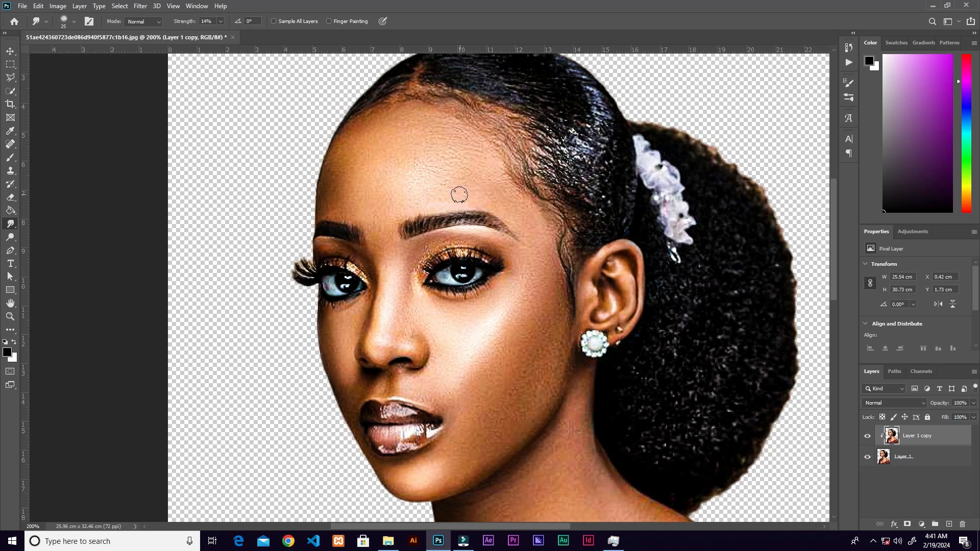
pyautogui.press(']')
pyautogui.press(']')
pyautogui.press(']')
pyautogui.press(']')
pyautogui.press(']')
pyautogui.press(']')
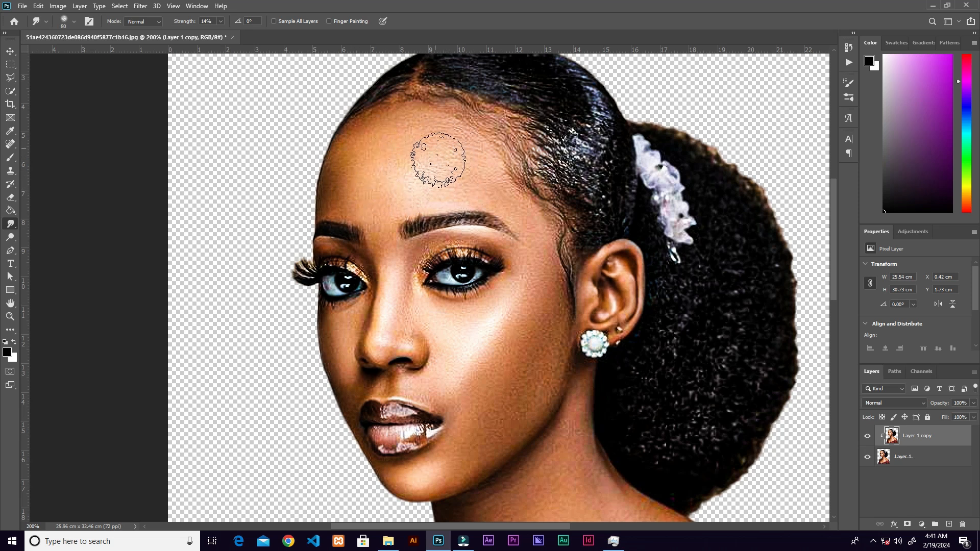
pyautogui.hotkey('ctrl', '+')
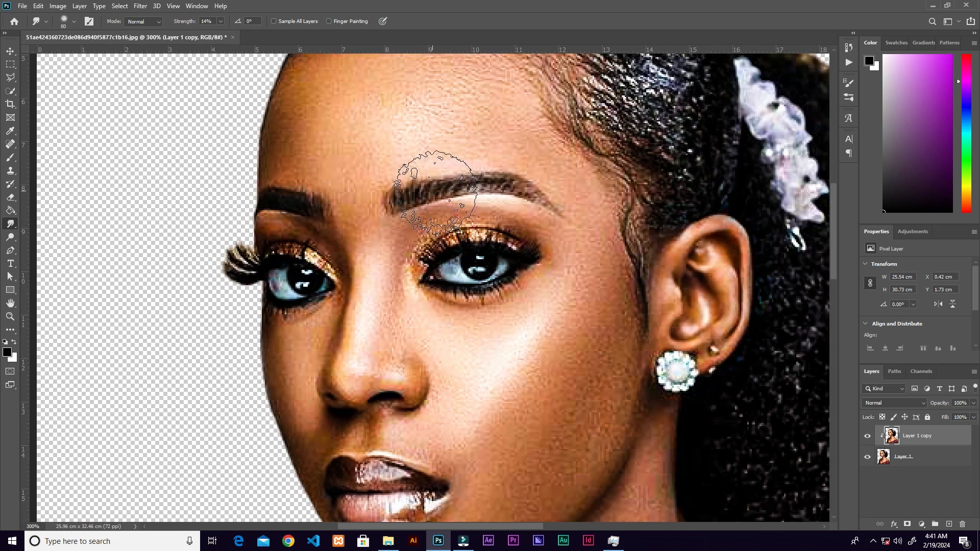
pyautogui.scroll(3, 459, 189)
pyautogui.hscroll(-1, 459, 189)
pyautogui.press('[')
pyautogui.press('[')
pyautogui.press('[')
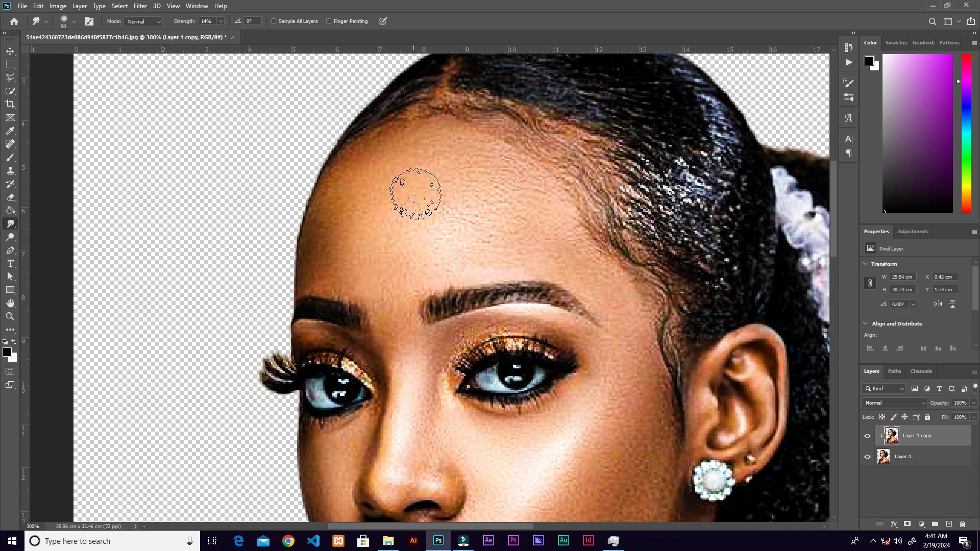
pyautogui.moveTo(403, 227)
pyautogui.mouseDown()
pyautogui.moveTo(390, 209)
pyautogui.moveTo(410, 184)
pyautogui.moveTo(405, 214)
pyautogui.moveTo(438, 157)
pyautogui.moveTo(456, 153)
pyautogui.moveTo(454, 142)
pyautogui.moveTo(438, 140)
pyautogui.moveTo(419, 152)
pyautogui.moveTo(504, 175)
pyautogui.moveTo(492, 159)
pyautogui.moveTo(558, 220)
pyautogui.moveTo(535, 201)
pyautogui.moveTo(543, 192)
pyautogui.moveTo(556, 213)
pyautogui.moveTo(534, 182)
pyautogui.moveTo(473, 130)
pyautogui.moveTo(577, 207)
pyautogui.moveTo(592, 247)
pyautogui.moveTo(463, 185)
pyautogui.moveTo(456, 212)
pyautogui.moveTo(435, 226)
pyautogui.moveTo(460, 251)
pyautogui.moveTo(511, 233)
pyautogui.moveTo(473, 257)
pyautogui.moveTo(516, 230)
pyautogui.moveTo(489, 190)
pyautogui.moveTo(420, 203)
pyautogui.moveTo(453, 245)
pyautogui.moveTo(444, 270)
pyautogui.moveTo(493, 249)
pyautogui.moveTo(535, 263)
pyautogui.moveTo(446, 266)
pyautogui.moveTo(386, 223)
pyautogui.moveTo(403, 285)
pyautogui.moveTo(440, 255)
pyautogui.moveTo(492, 248)
pyautogui.moveTo(468, 209)
pyautogui.moveTo(318, 252)
pyautogui.moveTo(325, 265)
pyautogui.moveTo(313, 265)
pyautogui.moveTo(343, 160)
pyautogui.moveTo(328, 202)
pyautogui.moveTo(327, 276)
pyautogui.moveTo(312, 276)
pyautogui.moveTo(348, 165)
pyautogui.moveTo(332, 222)
pyautogui.moveTo(376, 192)
pyautogui.moveTo(361, 225)
pyautogui.moveTo(360, 269)
pyautogui.moveTo(357, 201)
pyautogui.moveTo(310, 247)
pyautogui.moveTo(339, 274)
pyautogui.moveTo(378, 227)
pyautogui.moveTo(381, 158)
pyautogui.moveTo(351, 246)
pyautogui.moveTo(317, 260)
pyautogui.moveTo(352, 154)
pyautogui.moveTo(457, 173)
pyautogui.moveTo(478, 148)
pyautogui.moveTo(456, 237)
pyautogui.moveTo(507, 261)
pyautogui.mouseUp()
pyautogui.press('space')
pyautogui.moveTo(478, 220); pyautogui.dragTo(443, 120)
pyautogui.press('[')
pyautogui.moveTo(503, 149)
pyautogui.mouseDown()
pyautogui.moveTo(475, 135)
pyautogui.moveTo(530, 174)
pyautogui.moveTo(496, 118)
pyautogui.moveTo(572, 196)
pyautogui.moveTo(493, 159)
pyautogui.moveTo(516, 167)
pyautogui.moveTo(483, 143)
pyautogui.moveTo(490, 169)
pyautogui.mouseUp()
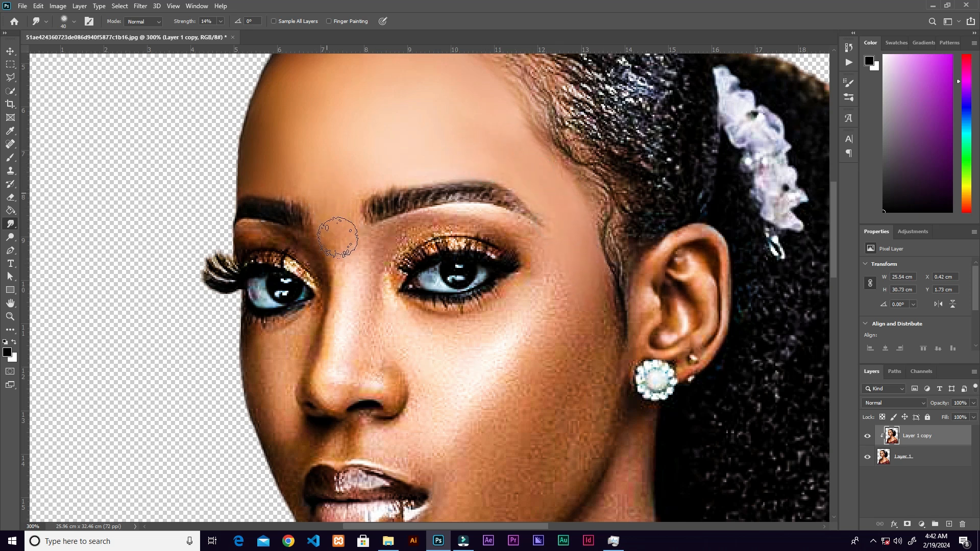
# Smudge the skin between the eyebrows, under the brow and along the temple until smooth, ending with a brush size of 45.
pyautogui.moveTo(354, 282)
pyautogui.mouseDown()
pyautogui.moveTo(340, 366)
pyautogui.moveTo(351, 254)
pyautogui.moveTo(331, 229)
pyautogui.moveTo(365, 250)
pyautogui.moveTo(392, 228)
pyautogui.moveTo(371, 266)
pyautogui.mouseUp()
pyautogui.press('[')
pyautogui.moveTo(394, 229)
pyautogui.mouseDown()
pyautogui.moveTo(481, 212)
pyautogui.moveTo(476, 204)
pyautogui.moveTo(509, 219)
pyautogui.moveTo(557, 304)
pyautogui.moveTo(575, 311)
pyautogui.mouseUp()
pyautogui.moveTo(574, 272); pyautogui.dragTo(562, 191)
pyautogui.press(']')
pyautogui.moveTo(586, 271)
pyautogui.mouseDown()
pyautogui.moveTo(580, 245)
pyautogui.moveTo(565, 322)
pyautogui.moveTo(558, 267)
pyautogui.moveTo(546, 285)
pyautogui.moveTo(557, 280)
pyautogui.moveTo(575, 207)
pyautogui.moveTo(553, 162)
pyautogui.moveTo(544, 172)
pyautogui.mouseUp()
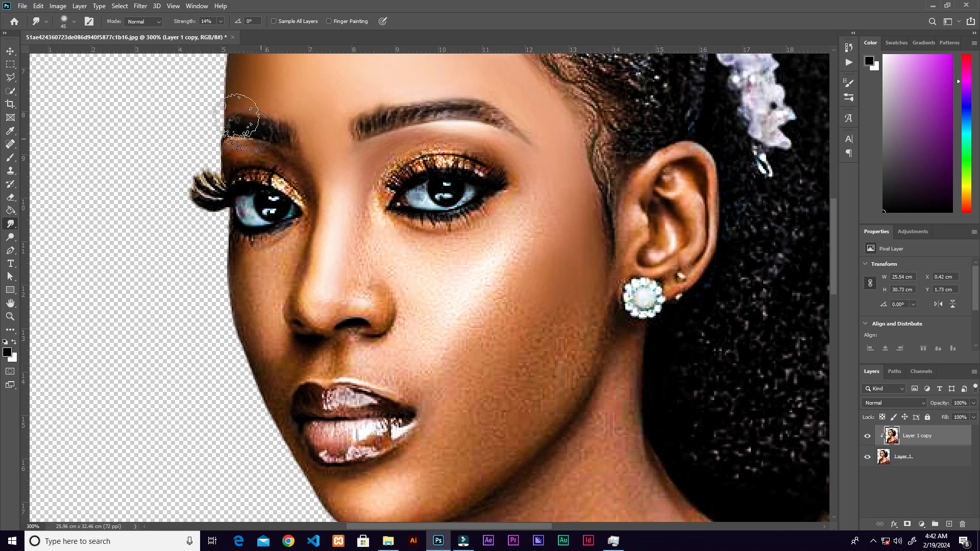
# Try smudging the cheek at 66% strength, and undo the strokes.
pyautogui.click(220, 22)
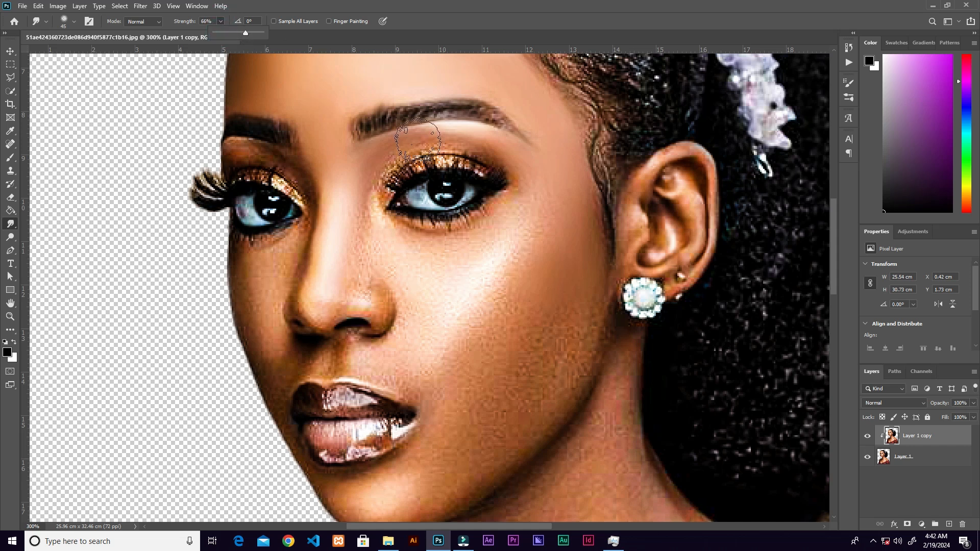
pyautogui.moveTo(547, 306)
pyautogui.mouseDown()
pyautogui.moveTo(525, 275)
pyautogui.moveTo(498, 312)
pyautogui.moveTo(536, 283)
pyautogui.moveTo(477, 313)
pyautogui.moveTo(566, 277)
pyautogui.mouseUp()
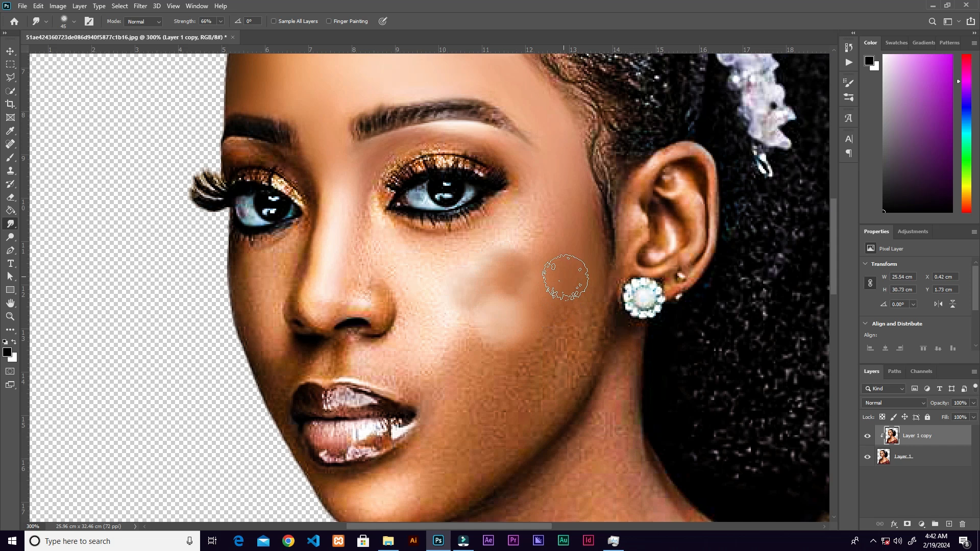
pyautogui.hotkey('ctrl', 'z')
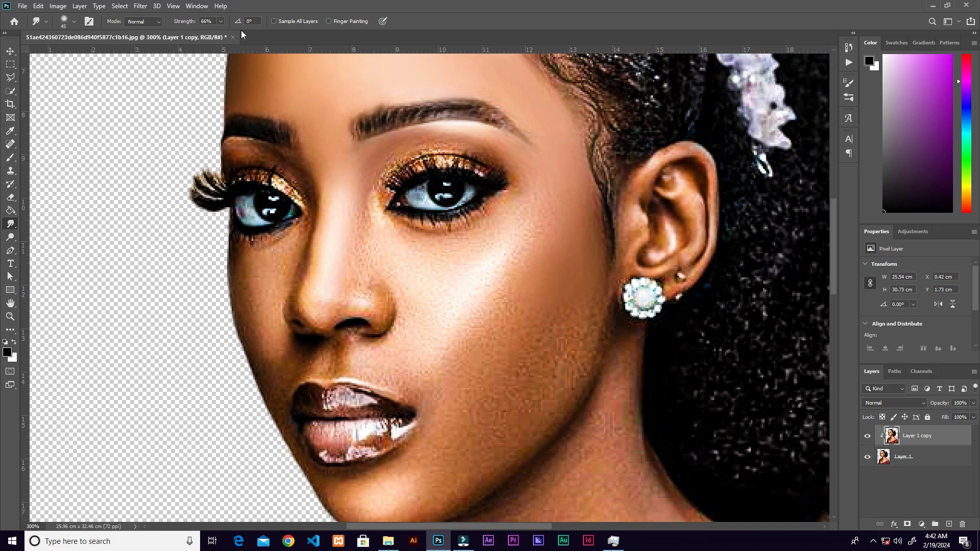
# Smooth the cheek, jaw and chin skin on the clipped copy with the Smudge tool at 22% strength.
pyautogui.click(220, 22)
pyautogui.moveTo(568, 312)
pyautogui.mouseDown()
pyautogui.moveTo(550, 371)
pyautogui.moveTo(581, 281)
pyautogui.moveTo(580, 335)
pyautogui.moveTo(533, 426)
pyautogui.moveTo(581, 332)
pyautogui.moveTo(591, 356)
pyautogui.moveTo(529, 311)
pyautogui.moveTo(513, 396)
pyautogui.moveTo(548, 304)
pyautogui.moveTo(535, 395)
pyautogui.moveTo(541, 193)
pyautogui.moveTo(582, 302)
pyautogui.moveTo(557, 348)
pyautogui.moveTo(563, 372)
pyautogui.moveTo(543, 321)
pyautogui.moveTo(483, 456)
pyautogui.moveTo(542, 409)
pyautogui.moveTo(575, 359)
pyautogui.moveTo(464, 482)
pyautogui.moveTo(563, 391)
pyautogui.mouseUp()
pyautogui.moveTo(503, 327); pyautogui.dragTo(559, 234)
pyautogui.moveTo(499, 388)
pyautogui.mouseDown()
pyautogui.moveTo(480, 409)
pyautogui.moveTo(531, 325)
pyautogui.moveTo(567, 220)
pyautogui.moveTo(555, 321)
pyautogui.mouseUp()
pyautogui.moveTo(557, 245); pyautogui.dragTo(553, 306)
pyautogui.moveTo(571, 201)
pyautogui.mouseDown()
pyautogui.moveTo(506, 288)
pyautogui.moveTo(502, 301)
pyautogui.moveTo(524, 262)
pyautogui.moveTo(556, 290)
pyautogui.moveTo(498, 349)
pyautogui.moveTo(513, 325)
pyautogui.moveTo(489, 410)
pyautogui.moveTo(471, 431)
pyautogui.moveTo(469, 400)
pyautogui.moveTo(425, 490)
pyautogui.moveTo(414, 498)
pyautogui.moveTo(397, 490)
pyautogui.moveTo(474, 489)
pyautogui.moveTo(442, 500)
pyautogui.moveTo(504, 473)
pyautogui.moveTo(558, 431)
pyautogui.moveTo(371, 457)
pyautogui.moveTo(326, 400)
pyautogui.moveTo(312, 352)
pyautogui.moveTo(358, 452)
pyautogui.moveTo(347, 434)
pyautogui.moveTo(399, 454)
pyautogui.moveTo(442, 418)
pyautogui.mouseUp()
pyautogui.press('[')
pyautogui.press('[')
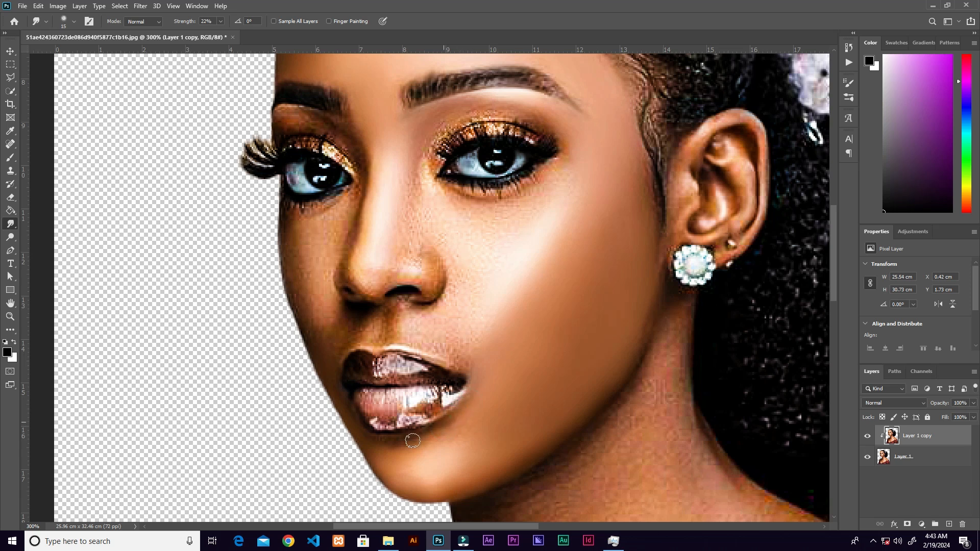
# Smudge the skin under the eyes, along the nose and beside the mouth until smooth, using brush sizes of 35 and smaller.
pyautogui.press(']')
pyautogui.press(']')
pyautogui.scroll(3, 400, 433)
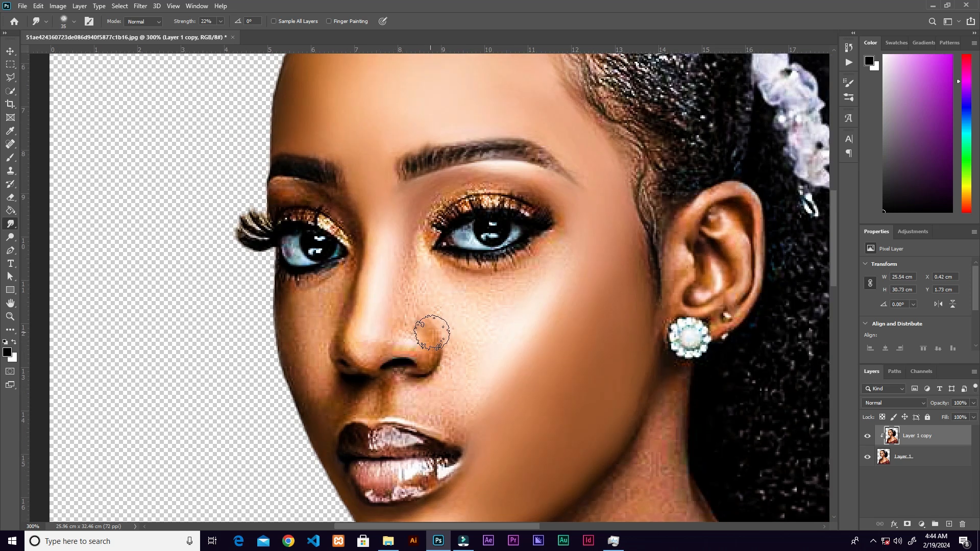
pyautogui.press('[')
pyautogui.moveTo(537, 264)
pyautogui.mouseDown()
pyautogui.moveTo(481, 289)
pyautogui.moveTo(473, 400)
pyautogui.moveTo(416, 387)
pyautogui.moveTo(439, 418)
pyautogui.mouseUp()
pyautogui.moveTo(393, 324); pyautogui.dragTo(468, 308)
pyautogui.moveTo(388, 281)
pyautogui.mouseDown()
pyautogui.moveTo(382, 393)
pyautogui.moveTo(412, 275)
pyautogui.mouseUp()
pyautogui.moveTo(364, 174); pyautogui.dragTo(392, 183)
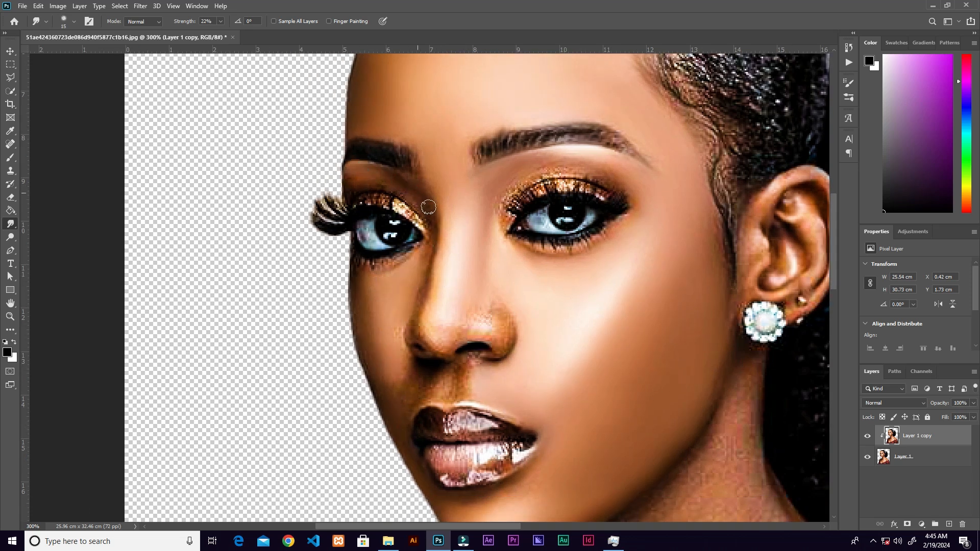
pyautogui.moveTo(489, 335); pyautogui.dragTo(505, 311)
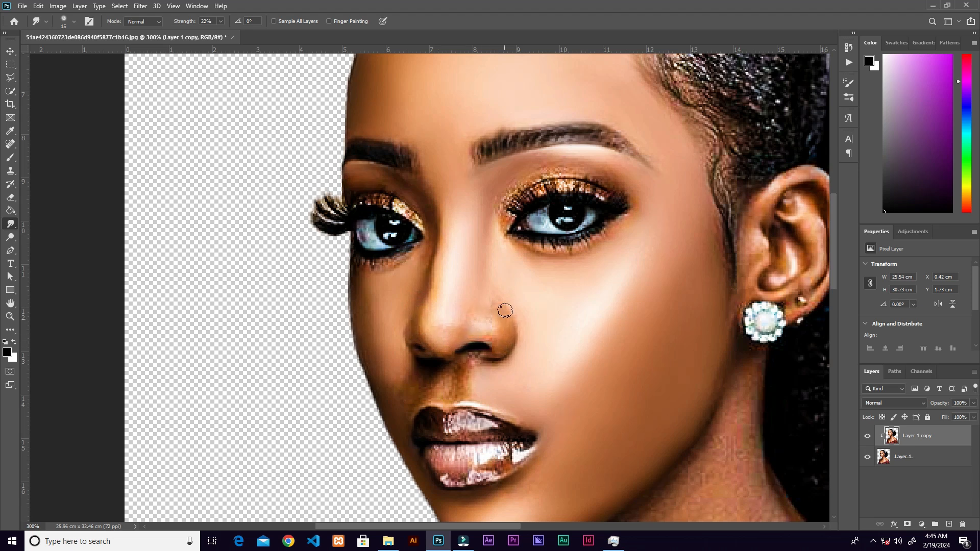
# Smooth the skin around the nostrils, above the upper lip and along the jawline with a small Smudge brush.
pyautogui.press(']')
pyautogui.moveTo(476, 355)
pyautogui.mouseDown()
pyautogui.moveTo(460, 387)
pyautogui.moveTo(504, 360)
pyautogui.moveTo(406, 247)
pyautogui.mouseUp()
pyautogui.moveTo(413, 302); pyautogui.dragTo(439, 315)
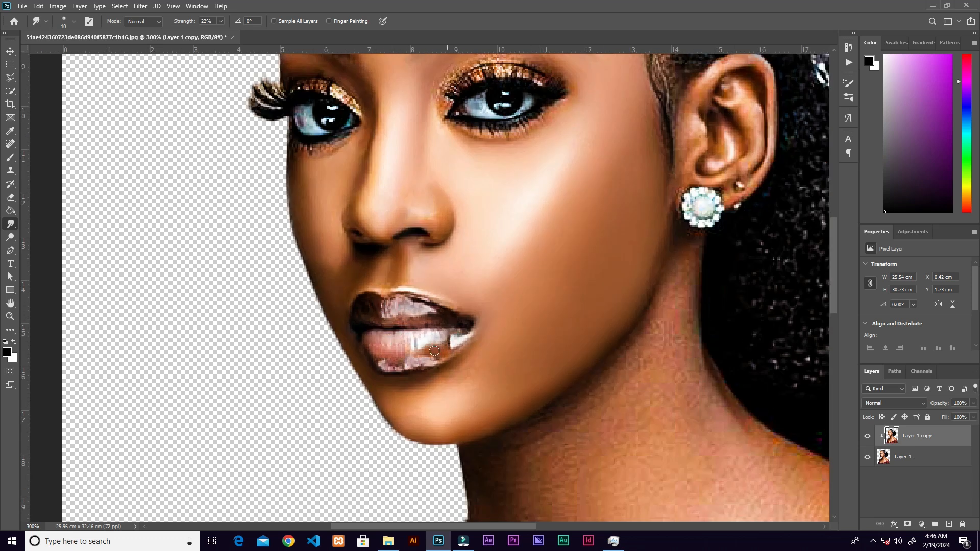
pyautogui.moveTo(601, 373); pyautogui.dragTo(418, 458)
pyautogui.press(']')
pyautogui.moveTo(501, 209)
pyautogui.mouseDown()
pyautogui.moveTo(588, 256)
pyautogui.moveTo(527, 249)
pyautogui.moveTo(541, 275)
pyautogui.mouseUp()
pyautogui.moveTo(551, 402); pyautogui.dragTo(535, 200)
# Smudge the neck skin below the ear and jaw until smooth, enlarging the brush to size 45.
pyautogui.hotkey('ctrl', '-')
pyautogui.press(']')
pyautogui.press(']')
pyautogui.press(']')
pyautogui.press(']')
pyautogui.press(']')
pyautogui.moveTo(459, 217); pyautogui.dragTo(432, 252)
pyautogui.press(']')
pyautogui.press('6')
pyautogui.press('4')
pyautogui.moveTo(360, 334); pyautogui.dragTo(464, 213)
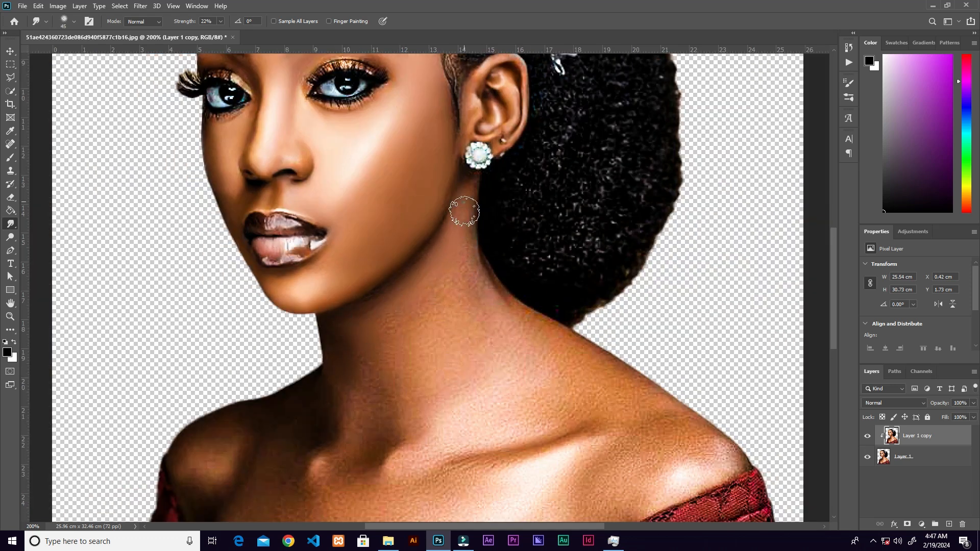
pyautogui.moveTo(492, 289); pyautogui.dragTo(491, 192)
pyautogui.hotkey('ctrl', '+')
pyautogui.moveTo(456, 80); pyautogui.dragTo(512, 155)
pyautogui.moveTo(293, 220); pyautogui.dragTo(309, 288)
pyautogui.moveTo(394, 242); pyautogui.dragTo(420, 306)
# Lower the Smudge strength to 21% and smooth the skin across the lower neck and shoulders.
pyautogui.click(220, 21)
pyautogui.moveTo(223, 33); pyautogui.dragTo(200, 33)
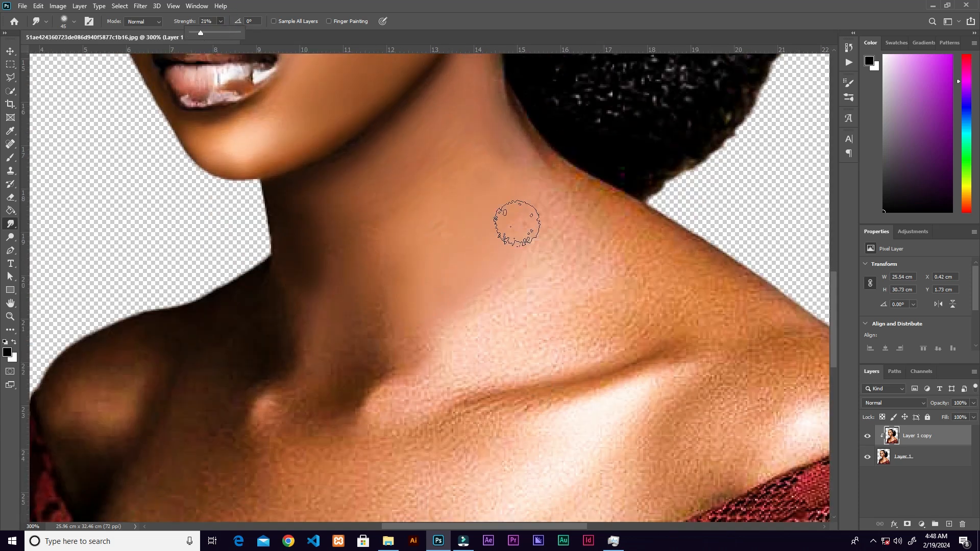
pyautogui.moveTo(517, 223); pyautogui.dragTo(469, 266)
pyautogui.moveTo(449, 316); pyautogui.dragTo(469, 212)
pyautogui.moveTo(391, 219); pyautogui.dragTo(383, 234)
pyautogui.moveTo(265, 240); pyautogui.dragTo(247, 281)
pyautogui.moveTo(212, 218); pyautogui.dragTo(245, 203)
pyautogui.moveTo(267, 254)
pyautogui.mouseDown()
pyautogui.moveTo(225, 343)
pyautogui.moveTo(140, 460)
pyautogui.mouseUp()
pyautogui.moveTo(292, 260); pyautogui.dragTo(284, 103)
pyautogui.moveTo(198, 120); pyautogui.dragTo(199, 106)
pyautogui.moveTo(175, 401); pyautogui.dragTo(168, 285)
pyautogui.moveTo(240, 297)
pyautogui.mouseDown()
pyautogui.moveTo(228, 361)
pyautogui.moveTo(206, 405)
pyautogui.moveTo(188, 373)
pyautogui.mouseUp()
pyautogui.moveTo(173, 203); pyautogui.dragTo(145, 336)
# Smooth the skin around the collarbones, using a smaller Smudge brush for fine areas and a larger one for open skin.
pyautogui.press('[')
pyautogui.press('[')
pyautogui.moveTo(275, 371); pyautogui.dragTo(247, 327)
pyautogui.moveTo(314, 365)
pyautogui.mouseDown()
pyautogui.moveTo(285, 409)
pyautogui.moveTo(295, 378)
pyautogui.mouseUp()
pyautogui.press(']')
pyautogui.press(']')
pyautogui.press(']')
pyautogui.moveTo(194, 249); pyautogui.dragTo(143, 322)
# Smudge the remaining chest and shoulder skin until smooth, ending with 17% strength and a brush size of 50.
pyautogui.click(221, 21)
pyautogui.moveTo(200, 33); pyautogui.dragTo(198, 32)
pyautogui.press(']')
pyautogui.moveTo(243, 257); pyautogui.dragTo(169, 405)
pyautogui.moveTo(314, 402)
pyautogui.mouseDown()
pyautogui.moveTo(308, 415)
pyautogui.moveTo(332, 309)
pyautogui.mouseUp()
pyautogui.moveTo(410, 204); pyautogui.dragTo(314, 339)
pyautogui.moveTo(312, 222)
pyautogui.mouseDown()
pyautogui.moveTo(409, 132)
pyautogui.moveTo(287, 365)
pyautogui.moveTo(316, 268)
pyautogui.moveTo(345, 282)
pyautogui.moveTo(503, 270)
pyautogui.mouseUp()
pyautogui.press('[')
pyautogui.press('[')
pyautogui.moveTo(312, 310); pyautogui.dragTo(283, 336)
pyautogui.press(']')
pyautogui.moveTo(403, 393)
pyautogui.mouseDown()
pyautogui.moveTo(304, 368)
pyautogui.moveTo(219, 381)
pyautogui.mouseUp()
pyautogui.moveTo(484, 129)
pyautogui.mouseDown()
pyautogui.moveTo(383, 199)
pyautogui.moveTo(365, 302)
pyautogui.moveTo(187, 391)
pyautogui.mouseUp()
pyautogui.moveTo(418, 481); pyautogui.dragTo(398, 338)
pyautogui.moveTo(445, 159)
pyautogui.mouseDown()
pyautogui.moveTo(481, 274)
pyautogui.moveTo(422, 246)
pyautogui.moveTo(539, 216)
pyautogui.mouseUp()
pyautogui.scroll(-5, 540, 216)
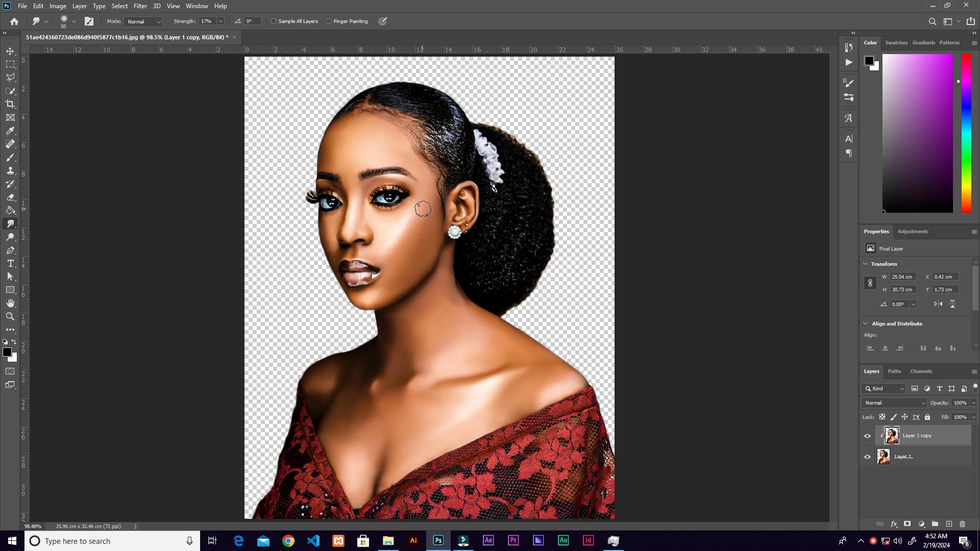
# Merge the clipped copy down into Layer 1 and duplicate the merged layer.
pyautogui.rightClick(948, 434)
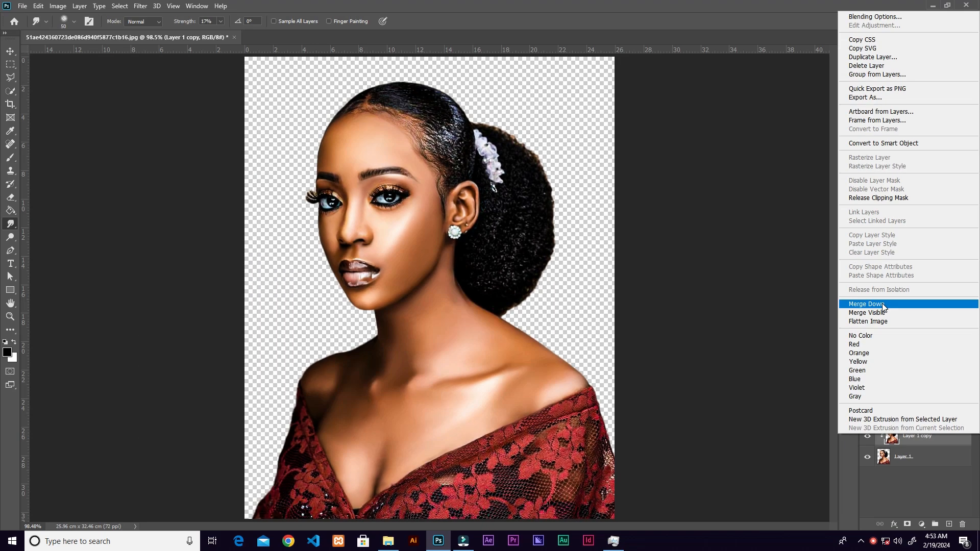
pyautogui.click(818, 325)
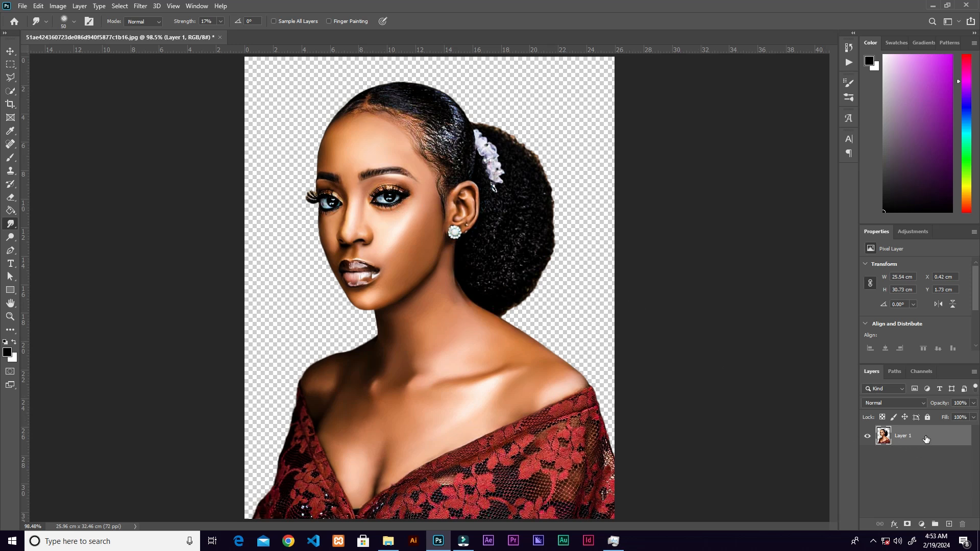
pyautogui.moveTo(924, 442); pyautogui.dragTo(947, 522)
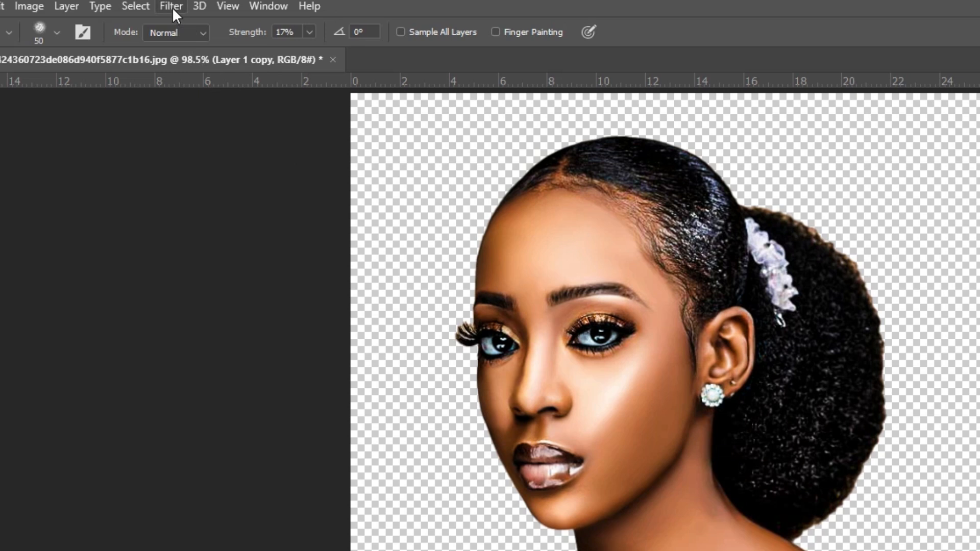
# Apply a High Pass filter with a 1.5-pixel radius to the duplicate layer and set its blend mode to Linear Light.
pyautogui.click(169, 5)
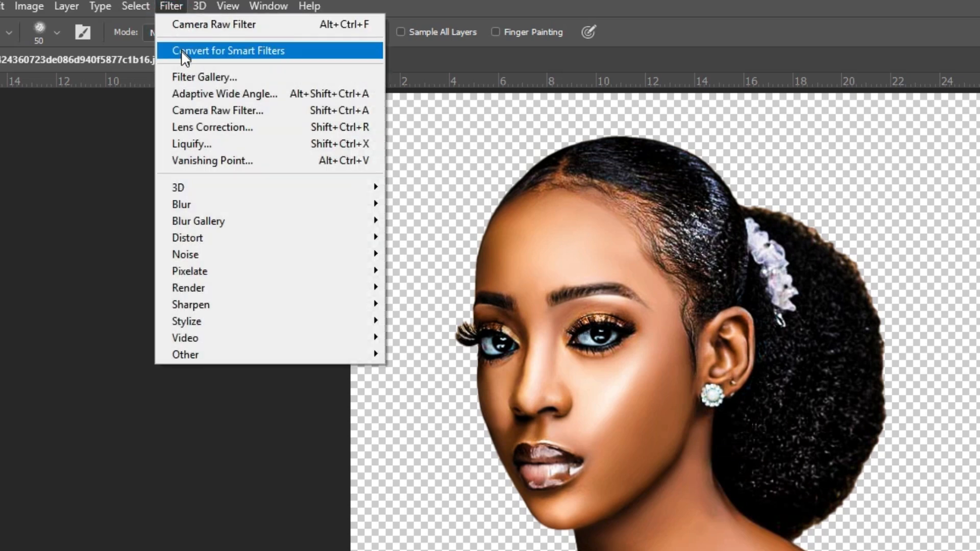
pyautogui.click(224, 354)
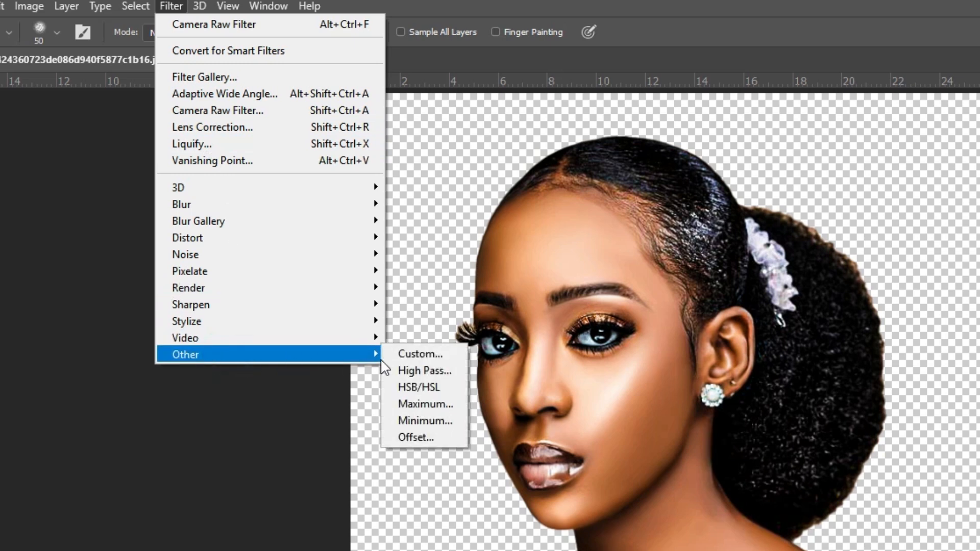
pyautogui.click(414, 366)
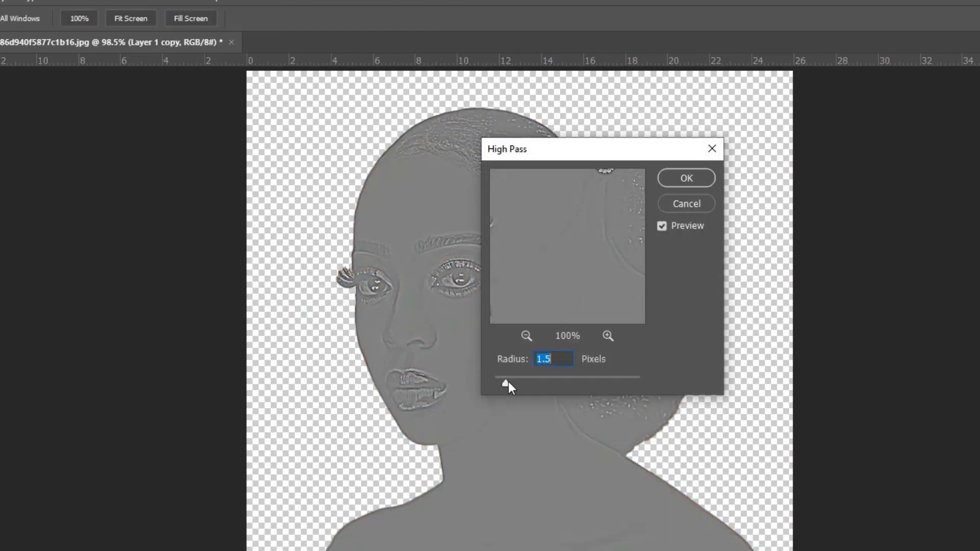
pyautogui.moveTo(596, 152); pyautogui.dragTo(801, 132)
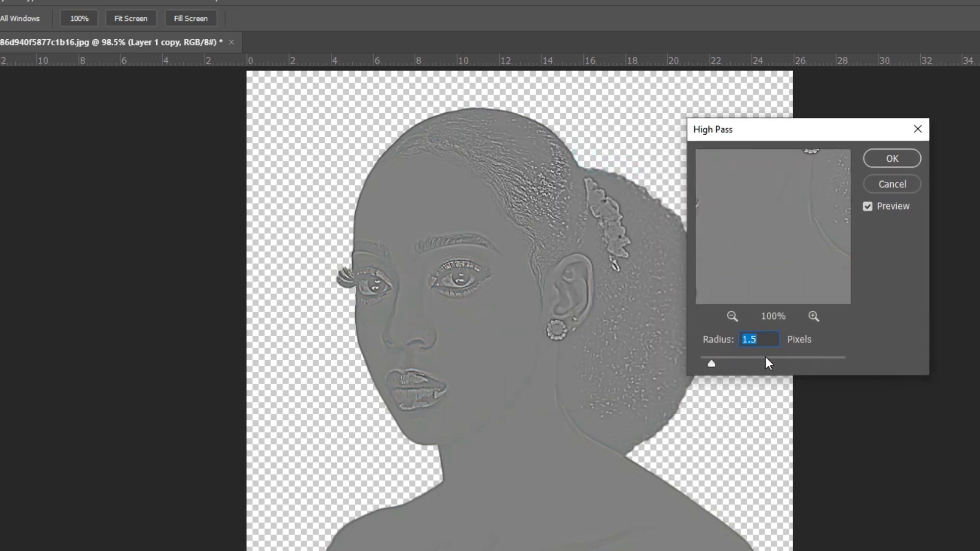
pyautogui.moveTo(756, 339); pyautogui.dragTo(714, 342)
pyautogui.click(896, 159)
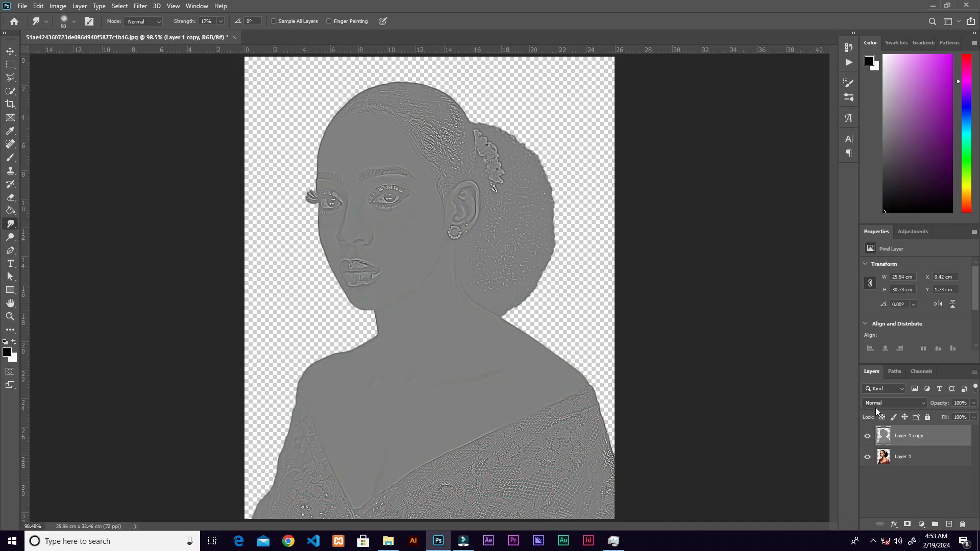
pyautogui.click(877, 403)
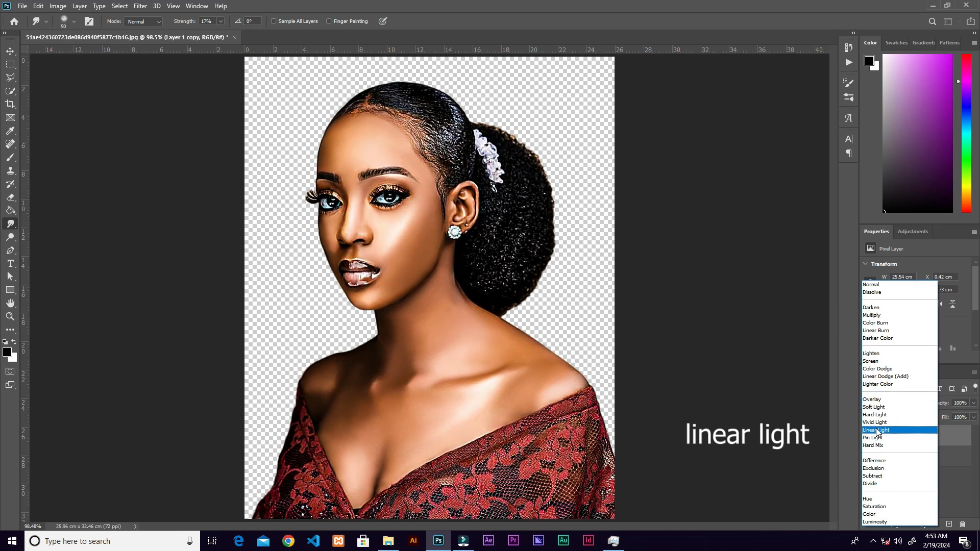
pyautogui.click(877, 431)
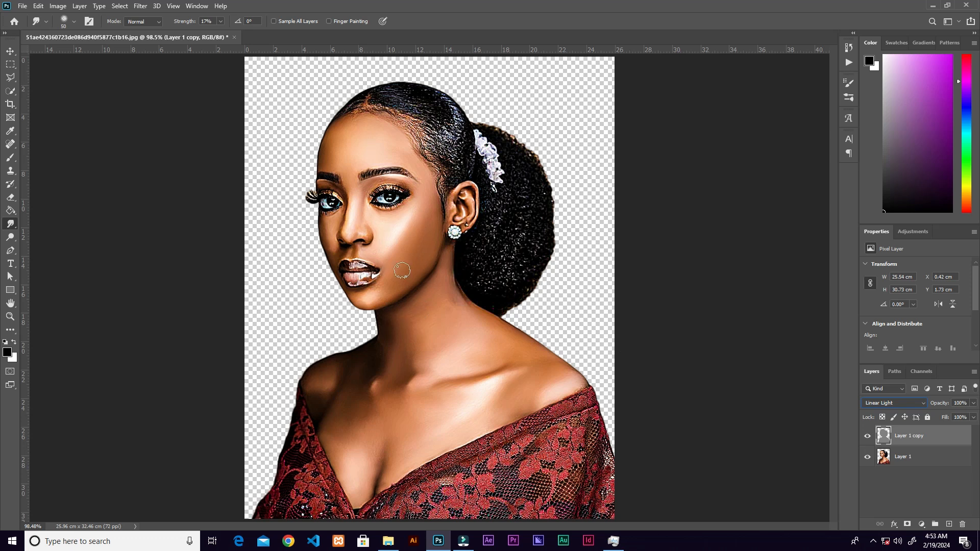
# Compare the portrait with and without the High Pass layer, and merge that layer down into Layer 1.
pyautogui.click(868, 435)
pyautogui.click(868, 436)
pyautogui.click(868, 436)
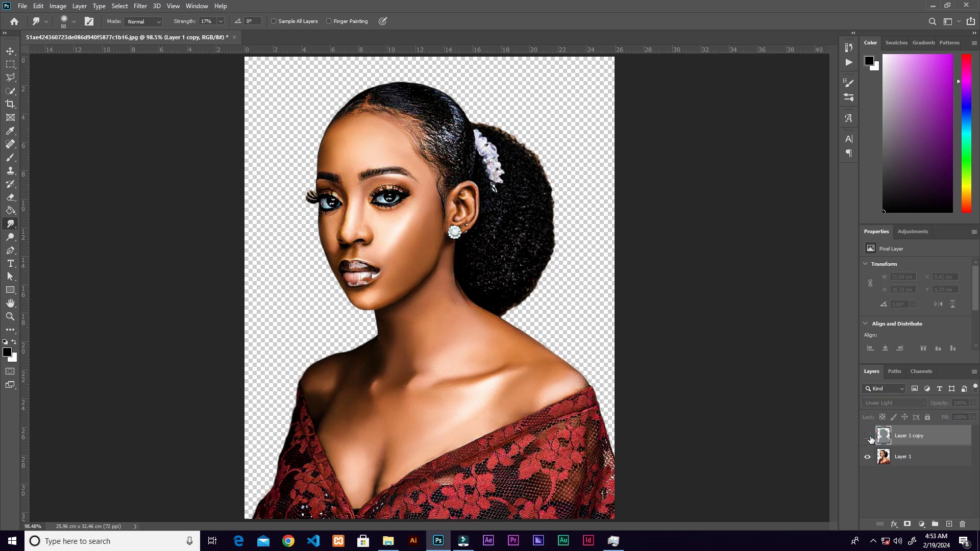
pyautogui.click(868, 437)
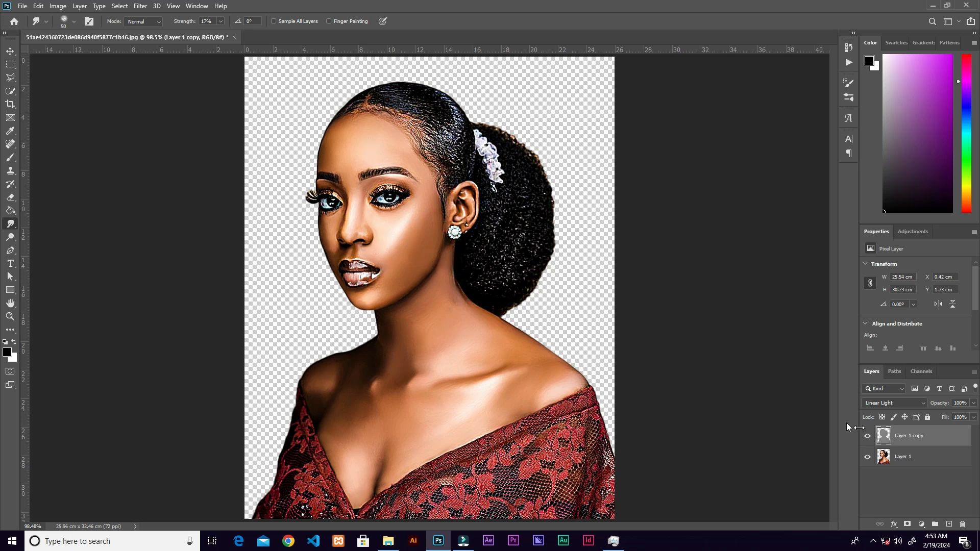
pyautogui.click(868, 436)
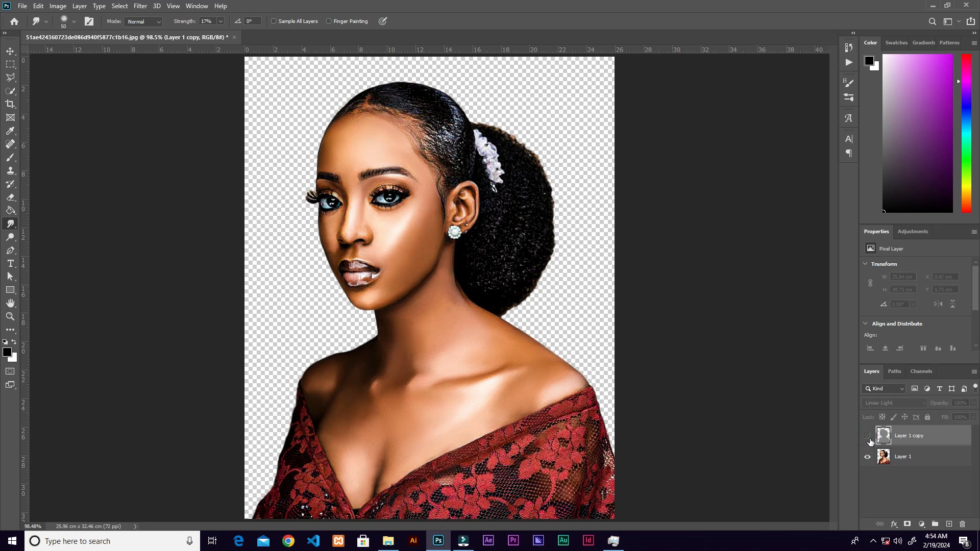
pyautogui.click(868, 437)
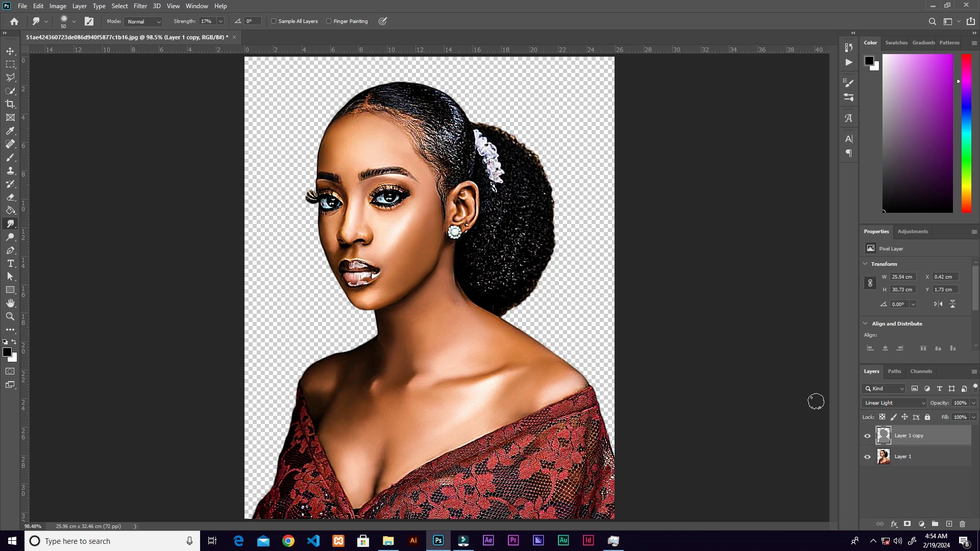
pyautogui.rightClick(941, 436)
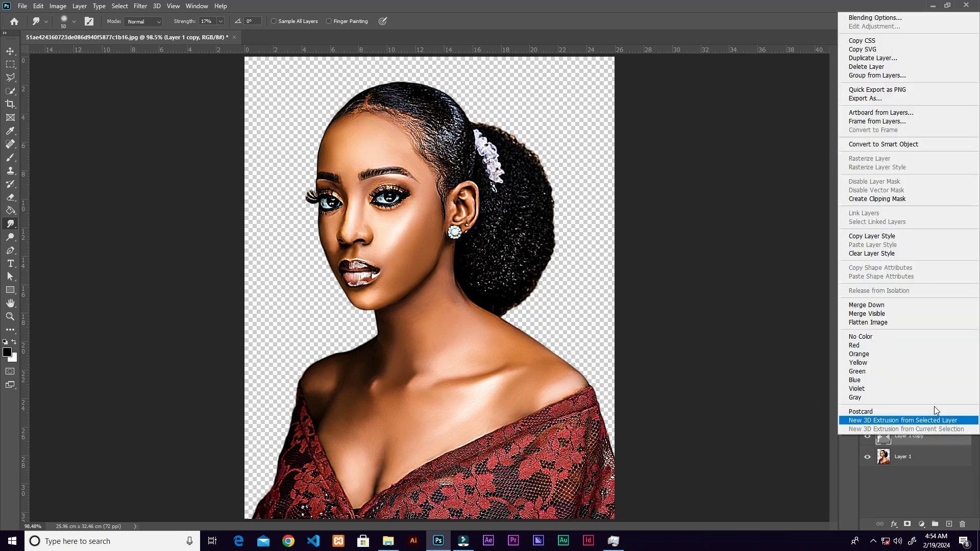
pyautogui.click(894, 306)
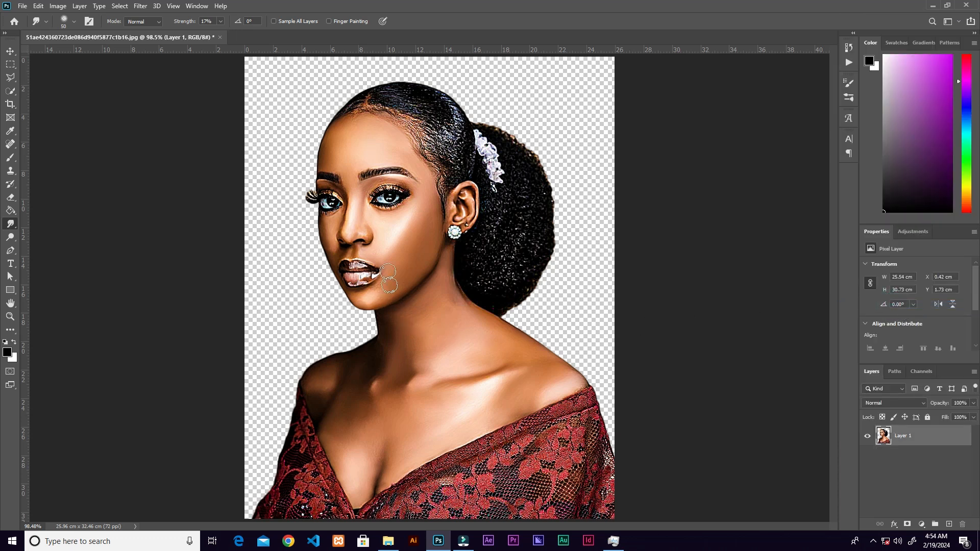
# Lighten the cheek with the Dodge tool set to Midtones and a brush size of 35.
pyautogui.hotkey('ctrl', '+')
pyautogui.moveTo(421, 282)
pyautogui.mouseDown()
pyautogui.moveTo(462, 361)
pyautogui.moveTo(467, 397)
pyautogui.mouseUp()
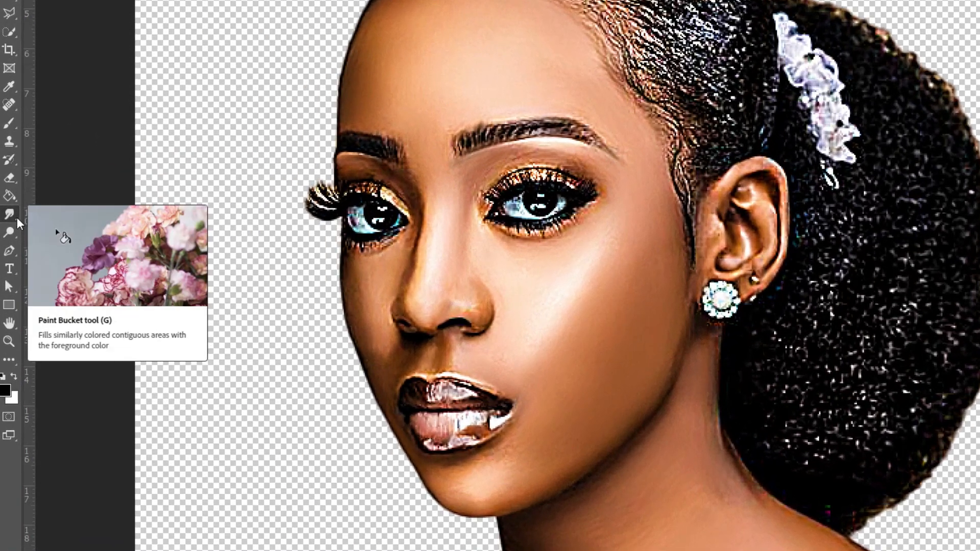
pyautogui.click(13, 228)
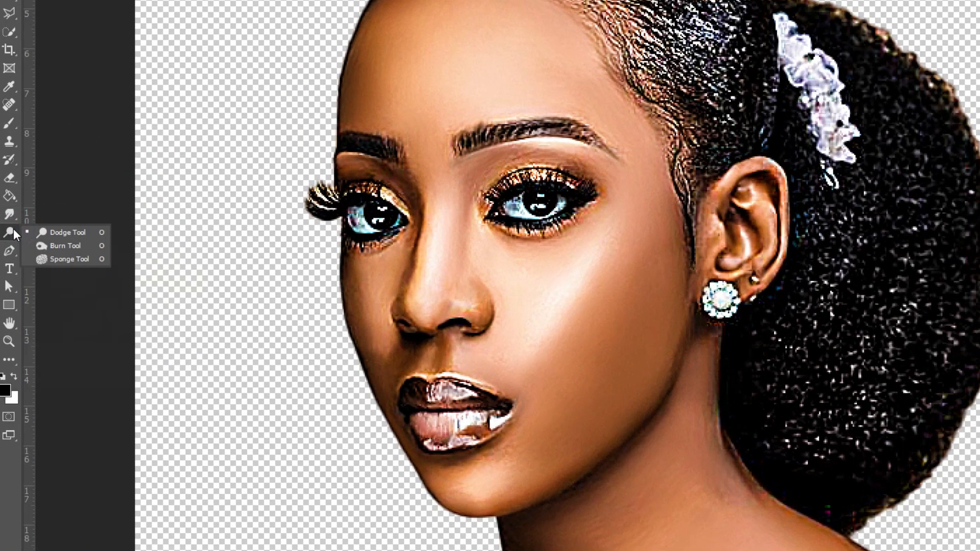
pyautogui.click(75, 234)
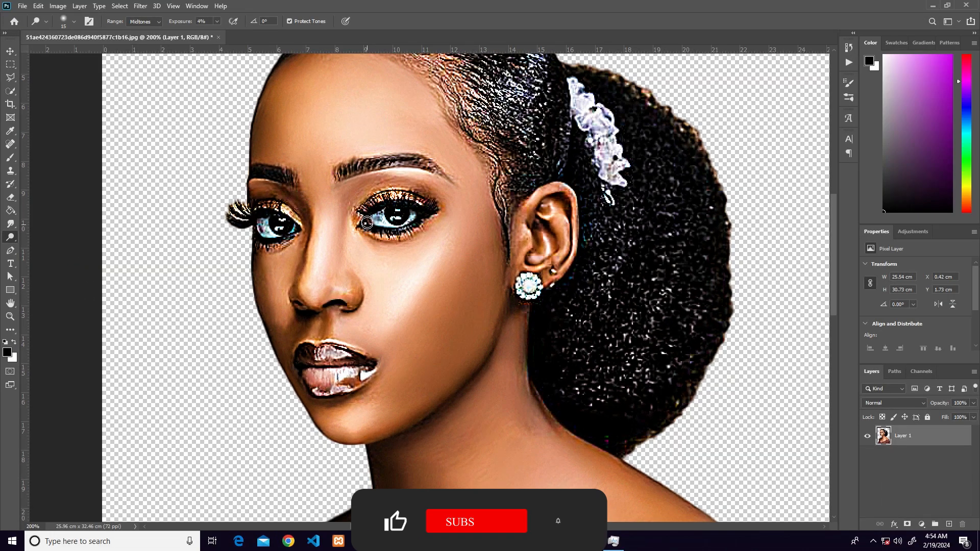
pyautogui.press(']')
pyautogui.press(']')
pyautogui.press(']')
pyautogui.press(']')
pyautogui.press(']')
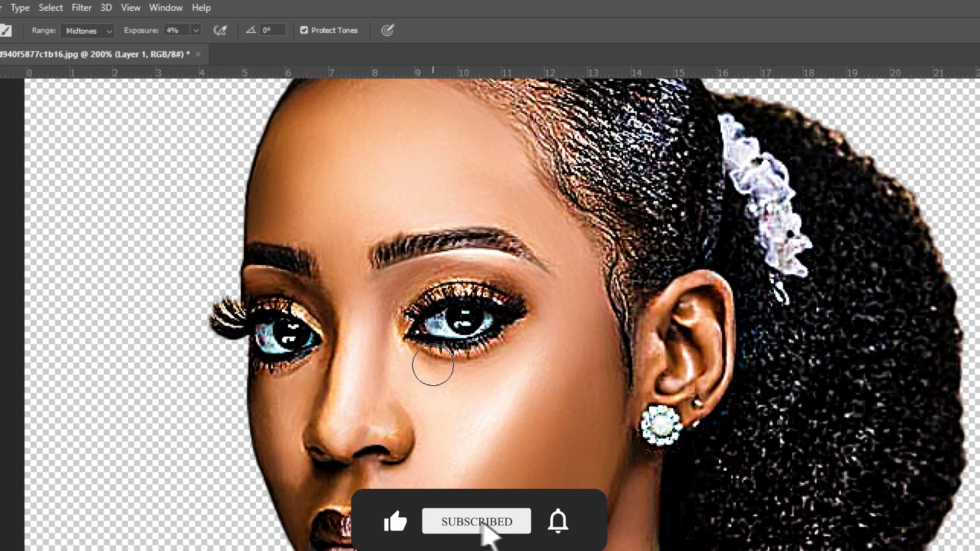
pyautogui.click(209, 24)
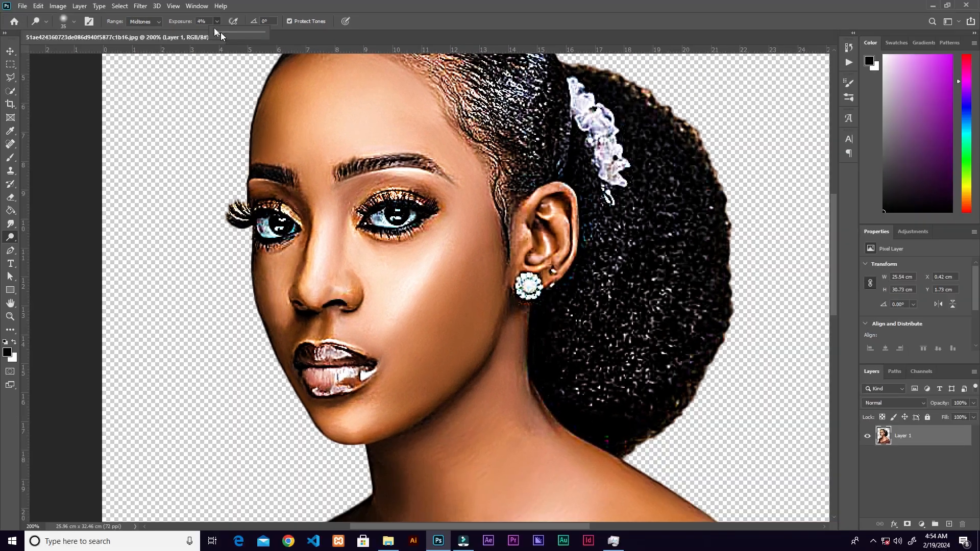
pyautogui.click(214, 22)
pyautogui.moveTo(443, 291)
pyautogui.mouseDown()
pyautogui.moveTo(472, 303)
pyautogui.moveTo(452, 272)
pyautogui.moveTo(479, 309)
pyautogui.mouseUp()
# Raise the Dodge exposure to 76%, undo the trial strokes, and brighten the cheek highlight.
pyautogui.click(217, 21)
pyautogui.moveTo(220, 34); pyautogui.dragTo(250, 34)
pyautogui.moveTo(445, 256)
pyautogui.mouseDown()
pyautogui.moveTo(426, 341)
pyautogui.moveTo(404, 377)
pyautogui.moveTo(454, 332)
pyautogui.moveTo(491, 327)
pyautogui.moveTo(475, 351)
pyautogui.mouseUp()
pyautogui.hotkey('ctrl', 'z')
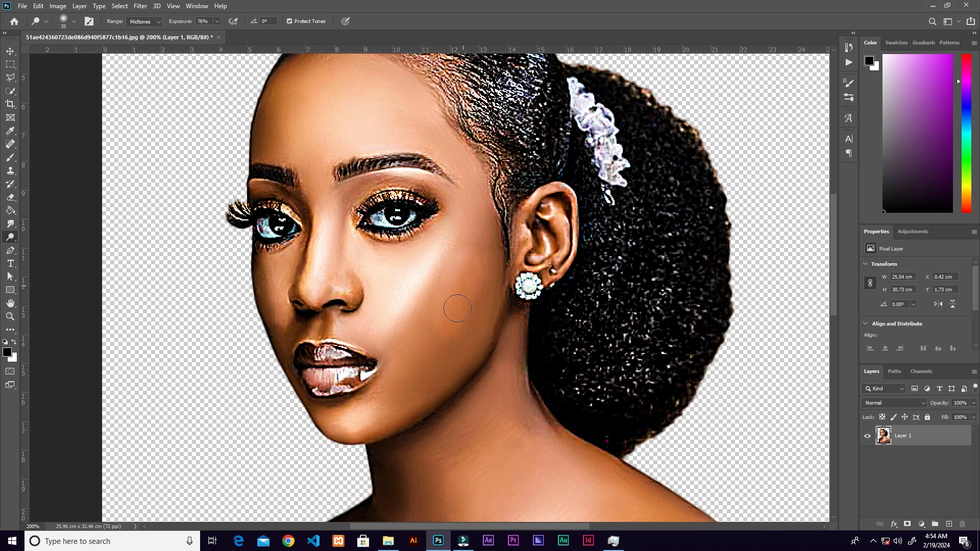
pyautogui.hotkey('ctrl', 'z')
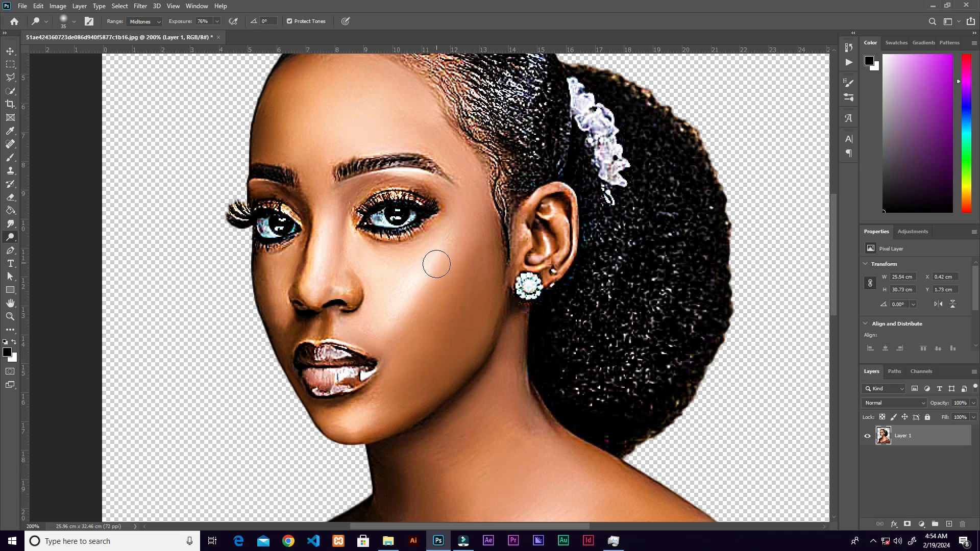
pyautogui.moveTo(439, 248); pyautogui.dragTo(400, 326)
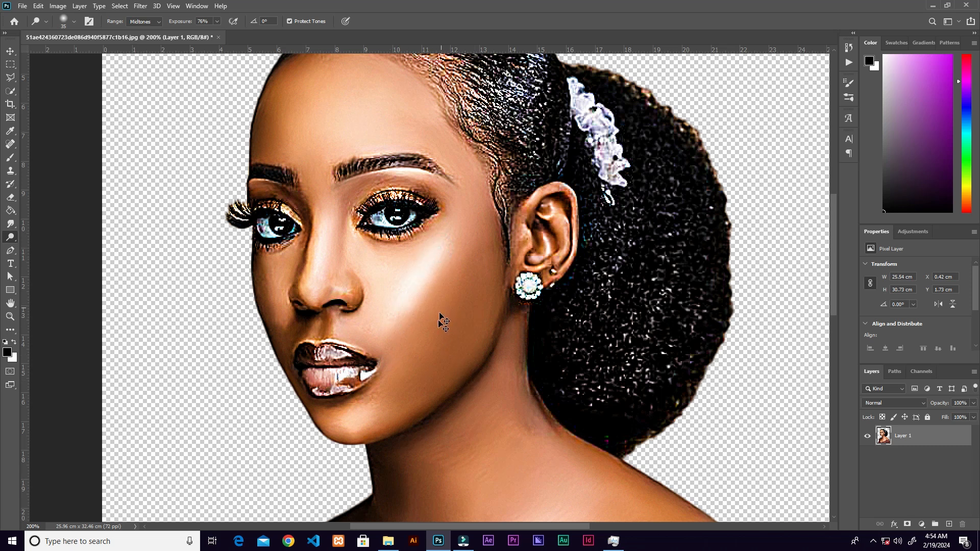
# Lower the Dodge exposure to 35% and brighten the cheek highlight with a brush size of 40.
pyautogui.moveTo(203, 36); pyautogui.dragTo(198, 33)
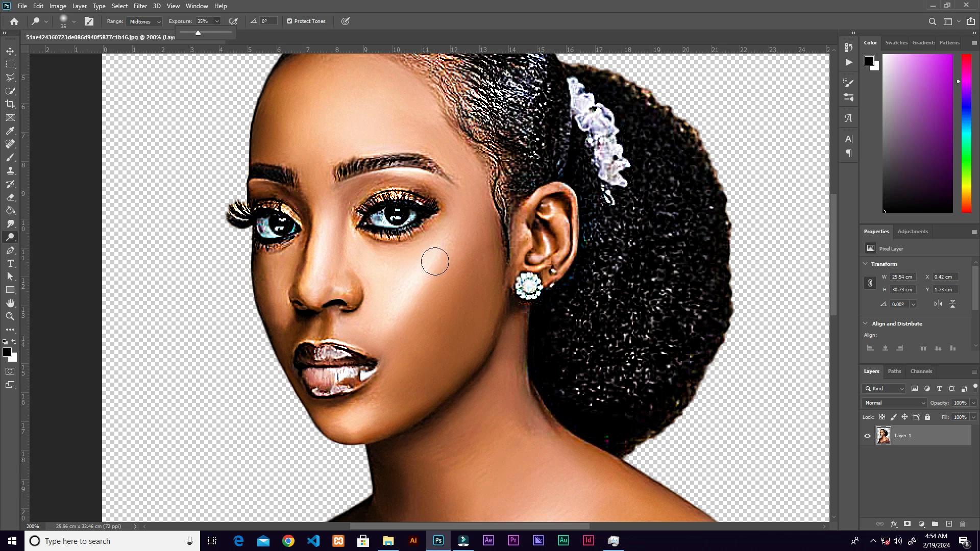
pyautogui.press(']')
pyautogui.moveTo(437, 248); pyautogui.dragTo(389, 319)
pyautogui.moveTo(436, 248); pyautogui.dragTo(385, 326)
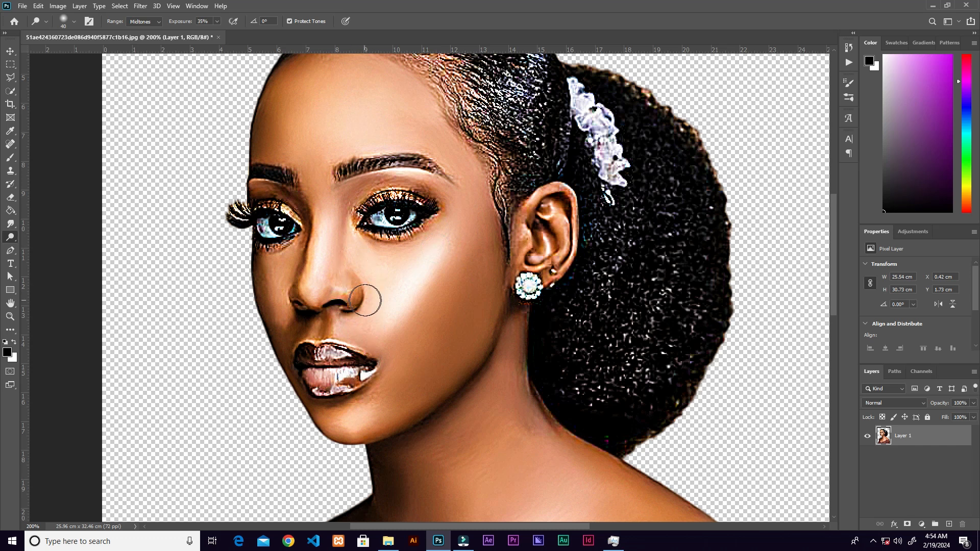
# Brighten the nose bridge, the nose tip area and the skin under the eyebrow with a smaller Dodge brush.
pyautogui.press('[')
pyautogui.moveTo(322, 220); pyautogui.dragTo(314, 272)
pyautogui.press('[')
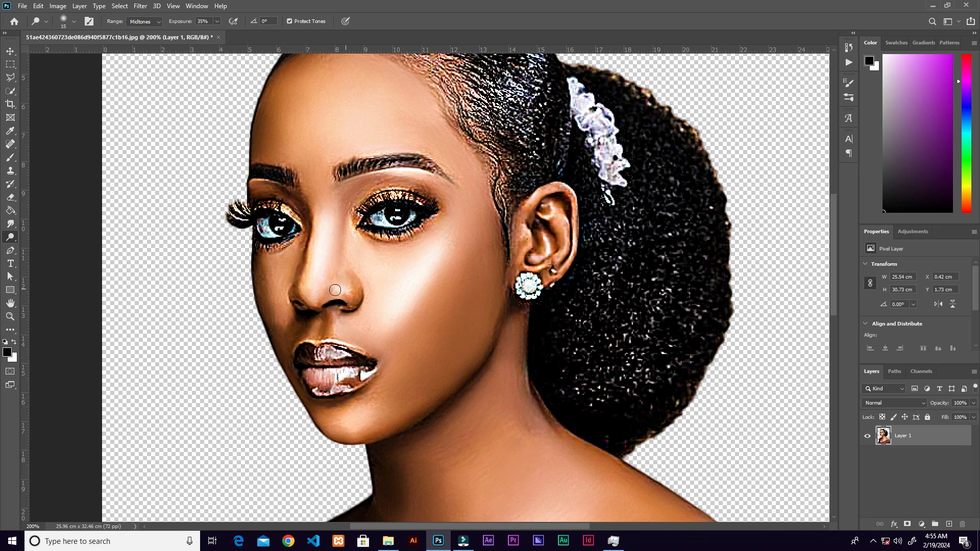
pyautogui.moveTo(307, 295); pyautogui.dragTo(321, 225)
pyautogui.moveTo(386, 171); pyautogui.dragTo(420, 177)
# Raise the Dodge exposure to 52% and brighten the highlights on both lips with a brush size of 9.
pyautogui.click(217, 22)
pyautogui.moveTo(218, 34); pyautogui.dragTo(227, 34)
pyautogui.click(335, 339)
pyautogui.press('[')
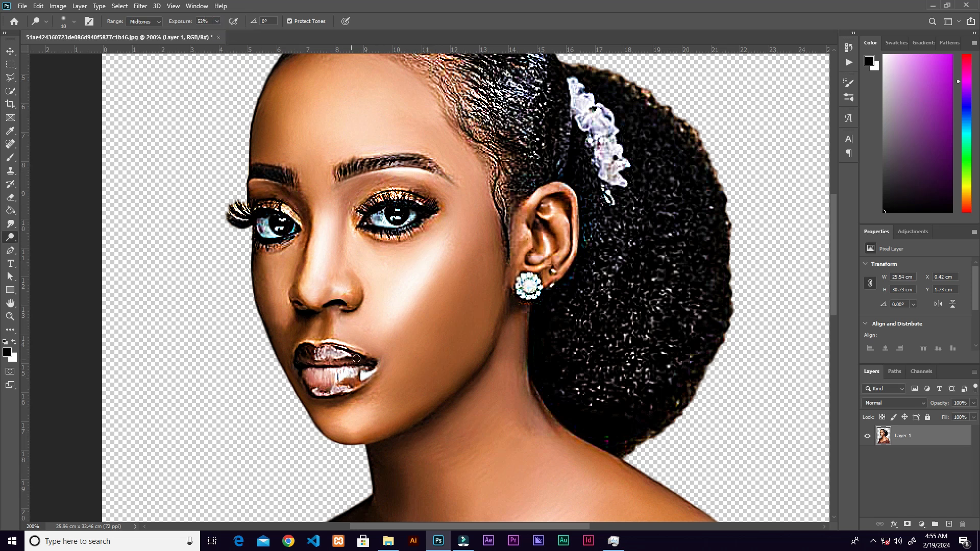
pyautogui.press('[')
pyautogui.hotkey('ctrl', '+')
pyautogui.moveTo(413, 382); pyautogui.dragTo(486, 260)
pyautogui.moveTo(372, 265)
pyautogui.mouseDown()
pyautogui.moveTo(351, 254)
pyautogui.moveTo(331, 260)
pyautogui.mouseUp()
pyautogui.moveTo(406, 301); pyautogui.dragTo(421, 284)
pyautogui.moveTo(382, 319); pyautogui.dragTo(332, 318)
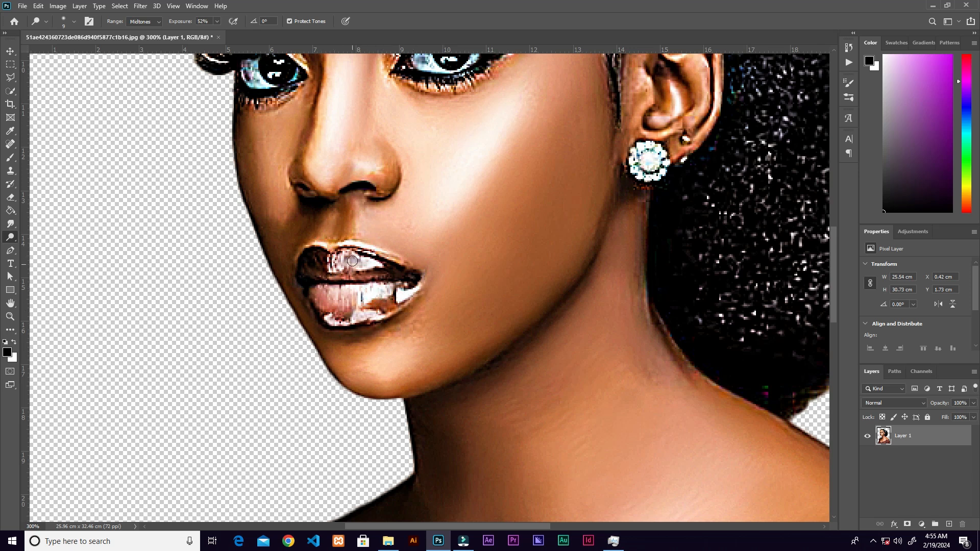
pyautogui.moveTo(359, 264); pyautogui.dragTo(334, 257)
pyautogui.moveTo(374, 309); pyautogui.dragTo(337, 325)
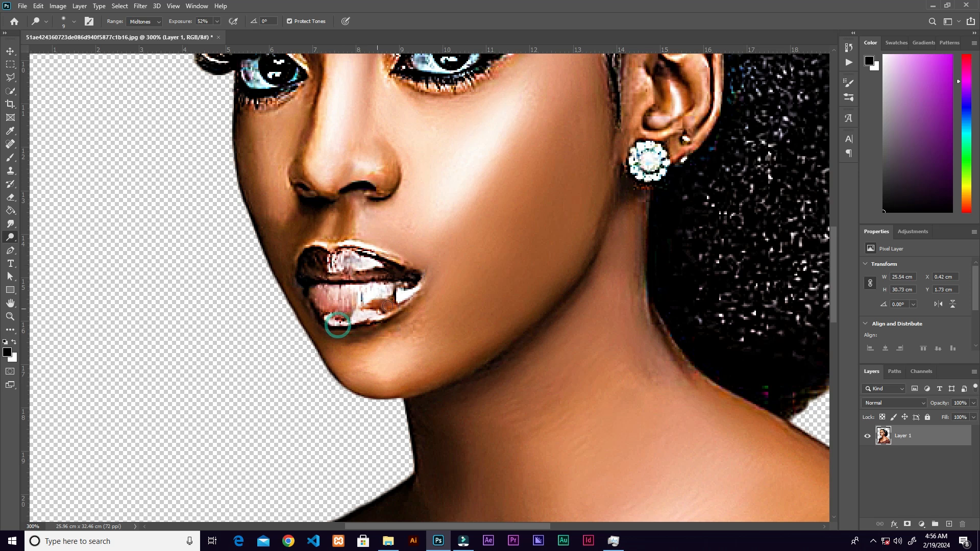
# Brighten the collarbone and shoulder highlight with a larger Dodge brush at 52% exposure.
pyautogui.scroll(-3, 388, 306)
pyautogui.scroll(2, 461, 285)
pyautogui.scroll(-4, 485, 245)
pyautogui.press(']')
pyautogui.press(']')
pyautogui.press(']')
pyautogui.press(']')
pyautogui.press(']')
pyautogui.press(']')
pyautogui.press(']')
pyautogui.press(']')
pyautogui.press(']')
pyautogui.moveTo(493, 265)
pyautogui.mouseDown()
pyautogui.moveTo(530, 253)
pyautogui.moveTo(663, 271)
pyautogui.mouseUp()
# Enlarge the Dodge brush further, lower its exposure to 19% and lighten the opposite shoulder.
pyautogui.press(']')
pyautogui.press(']')
pyautogui.press(']')
pyautogui.press(']')
pyautogui.press(']')
pyautogui.click(216, 22)
pyautogui.moveTo(216, 32); pyautogui.dragTo(201, 32)
pyautogui.moveTo(247, 413); pyautogui.dragTo(248, 461)
# Lighten the base of the neck and the far side of the face with a Dodge brush size of 30.
pyautogui.hotkey('ctrl', '-')
pyautogui.hotkey('ctrl', '-')
pyautogui.hotkey('ctrl', '+')
pyautogui.hotkey('ctrl', '+')
pyautogui.press('[')
pyautogui.press('[')
pyautogui.press('[')
pyautogui.press('[')
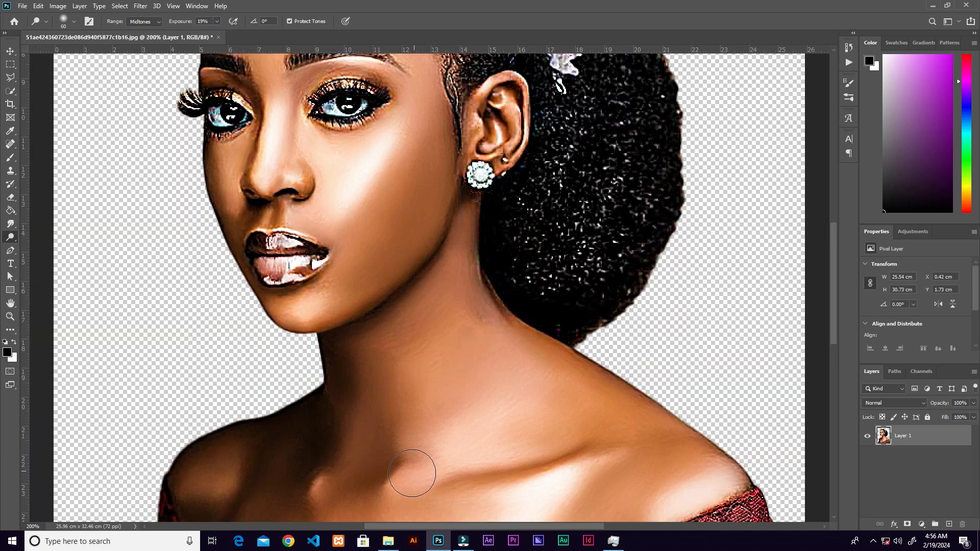
pyautogui.press('[')
pyautogui.press('[')
pyautogui.press('[')
pyautogui.moveTo(400, 481); pyautogui.dragTo(424, 480)
pyautogui.moveTo(235, 147)
pyautogui.mouseDown()
pyautogui.moveTo(224, 163)
pyautogui.moveTo(231, 178)
pyautogui.mouseUp()
# Darken the skin around the lips and beside the nose using the Burn tool at Midtones, 2% exposure and brush size 10.
pyautogui.rightClick(12, 238)
pyautogui.click(46, 248)
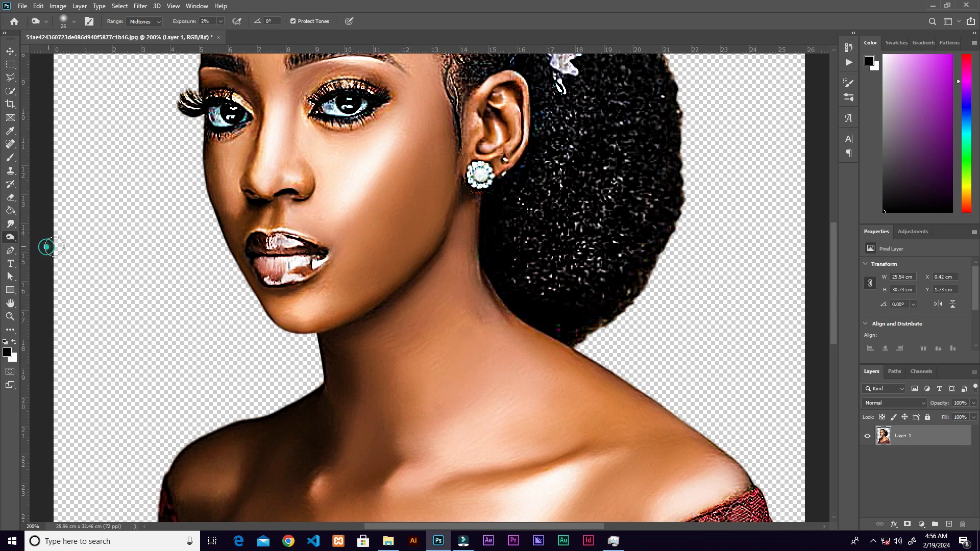
pyautogui.moveTo(448, 211); pyautogui.dragTo(527, 175)
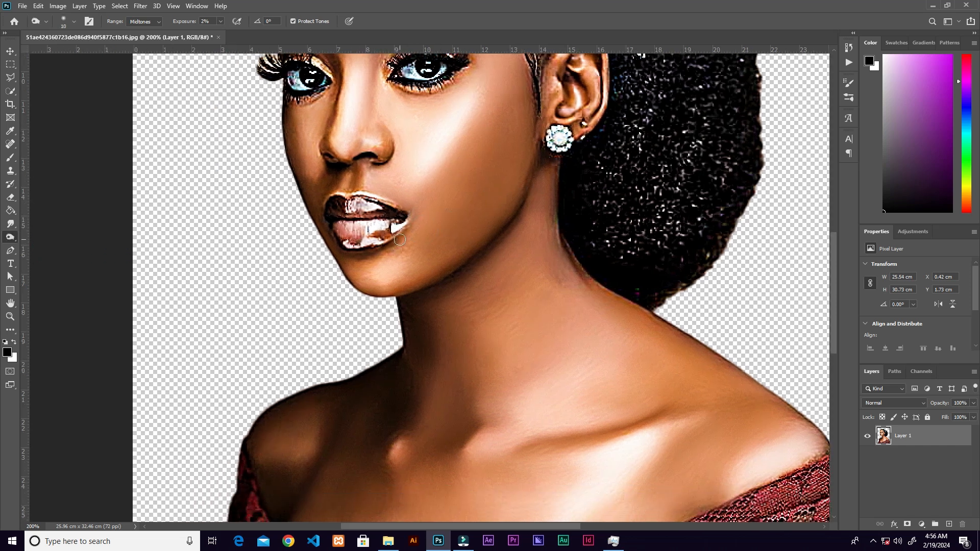
pyautogui.moveTo(370, 253); pyautogui.dragTo(353, 251)
pyautogui.moveTo(314, 216)
pyautogui.mouseDown()
pyautogui.moveTo(356, 167)
pyautogui.moveTo(316, 191)
pyautogui.moveTo(331, 173)
pyautogui.mouseUp()
pyautogui.moveTo(605, 182); pyautogui.dragTo(590, 242)
# Darken the outer edge of the forehead using the Burn tool with a brush size of 20.
pyautogui.press(']')
pyautogui.press(']')
pyautogui.press(']')
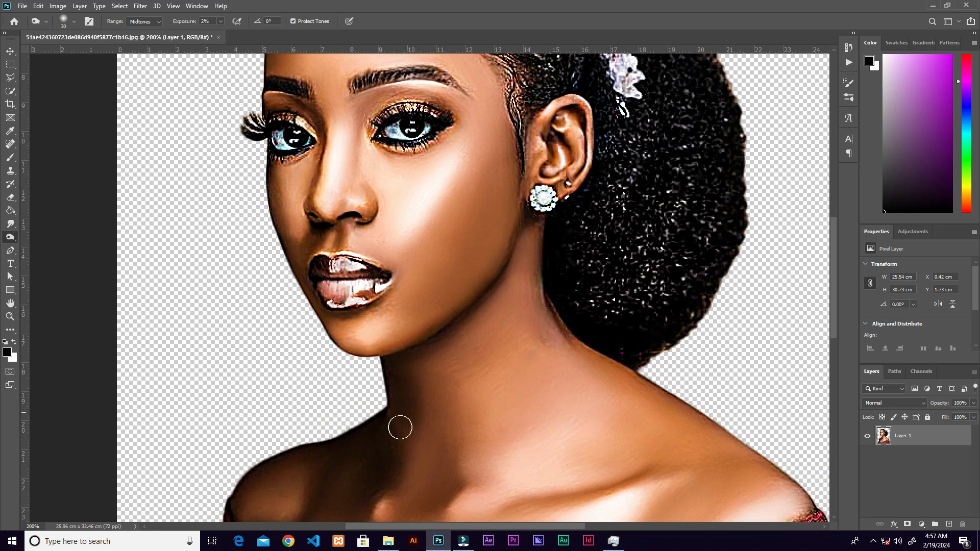
pyautogui.press('[')
pyautogui.press('[')
pyautogui.scroll(3, 302, 193)
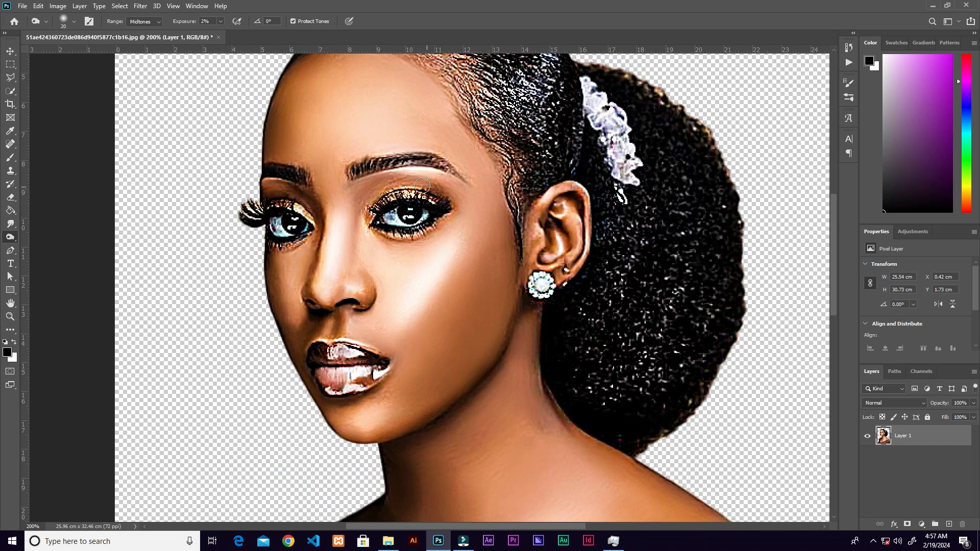
pyautogui.moveTo(271, 149)
pyautogui.mouseDown()
pyautogui.moveTo(333, 99)
pyautogui.moveTo(276, 139)
pyautogui.moveTo(278, 86)
pyautogui.mouseUp()
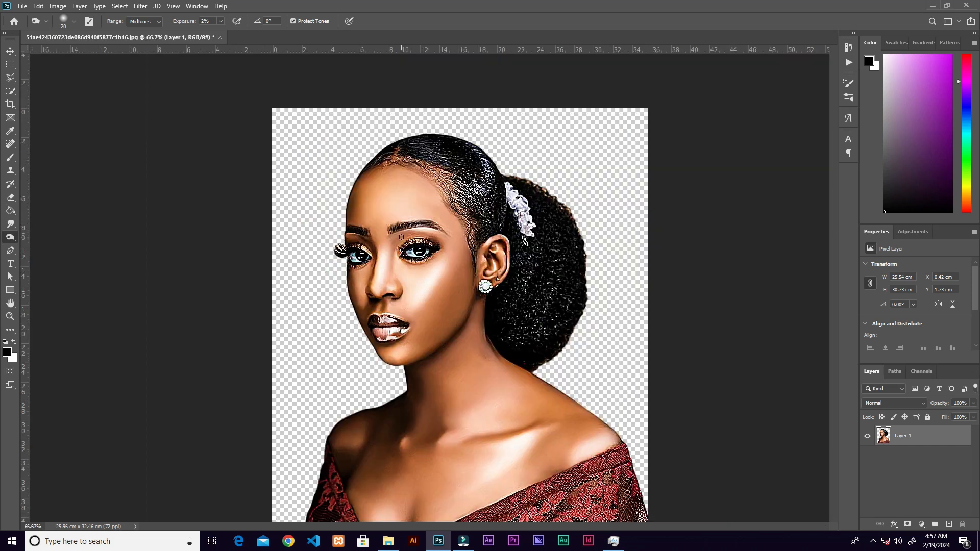
pyautogui.hotkey('ctrl', '-')
pyautogui.press('v')
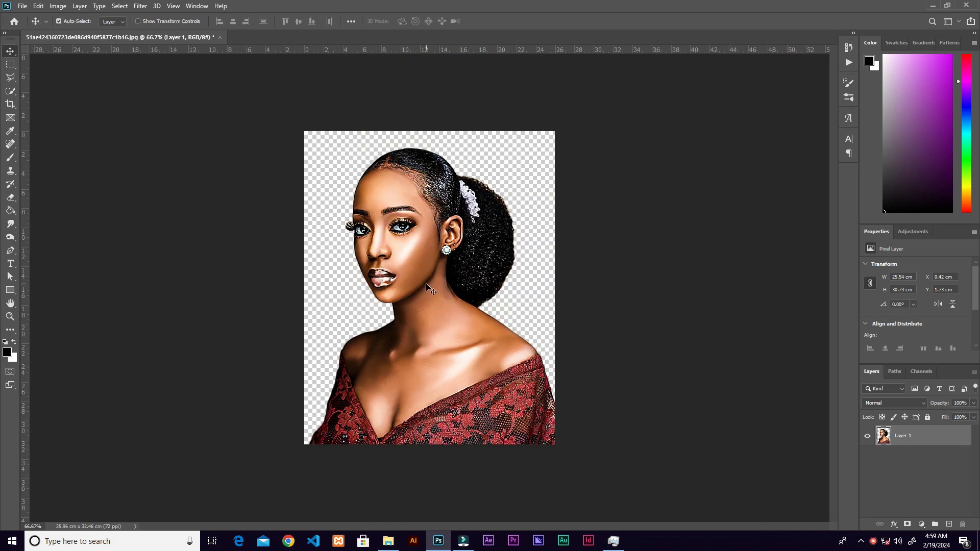
# Place the original portrait photo into the document and move its layer below Layer 1.
pyautogui.click(388, 540)
pyautogui.moveTo(213, 129); pyautogui.dragTo(480, 349)
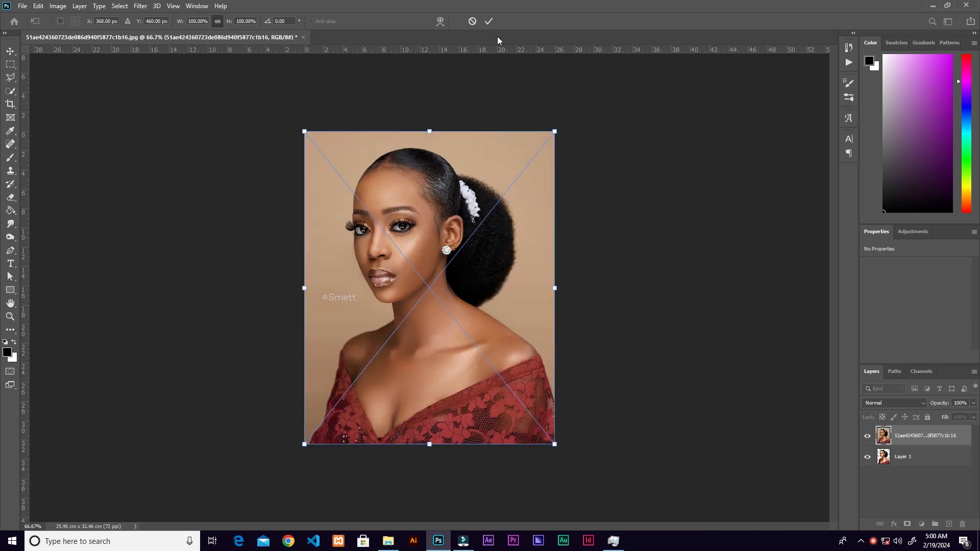
pyautogui.click(488, 21)
pyautogui.moveTo(927, 440); pyautogui.dragTo(916, 469)
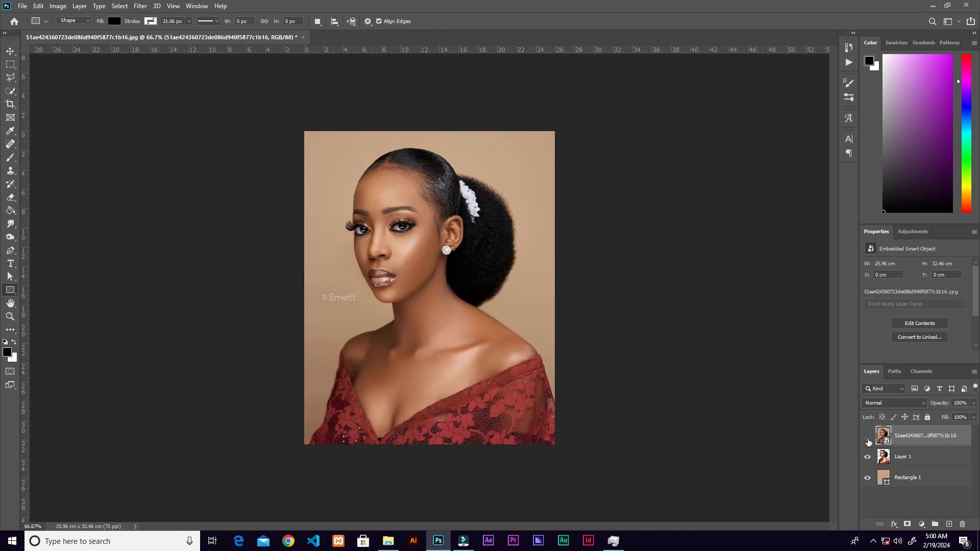
# Compare the original and retouched portraits by toggling the original's visibility, leaving it and the beige rectangle layer hidden.
pyautogui.click(867, 438)
pyautogui.click(869, 439)
pyautogui.click(868, 439)
pyautogui.click(869, 439)
pyautogui.click(868, 439)
pyautogui.click(868, 437)
pyautogui.click(868, 439)
pyautogui.click(868, 439)
pyautogui.click(867, 477)
pyautogui.click(869, 438)
pyautogui.click(870, 438)
pyautogui.click(869, 438)
pyautogui.click(868, 438)
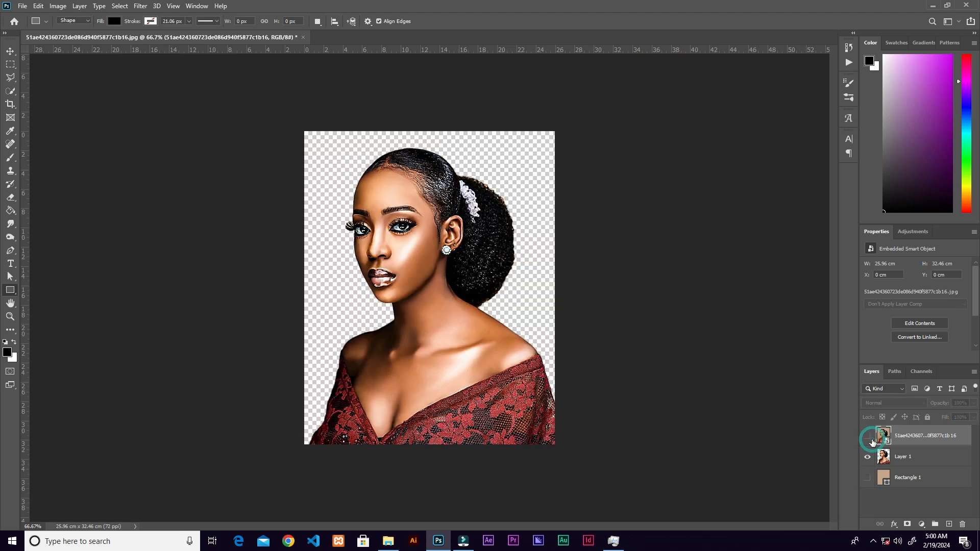
pyautogui.press('v')
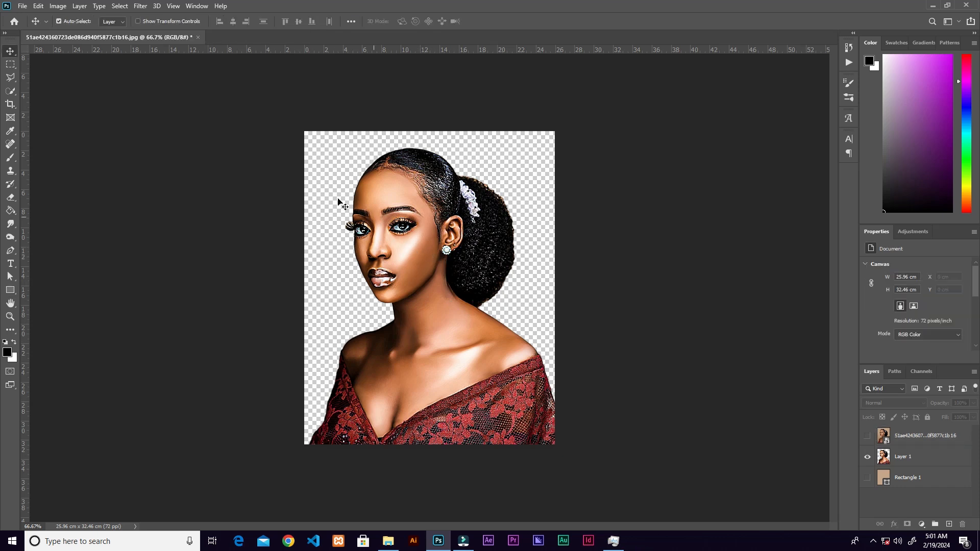
# Save the transparent portrait as a PNG copy in the enhance folder using the large file size option.
pyautogui.click(22, 6)
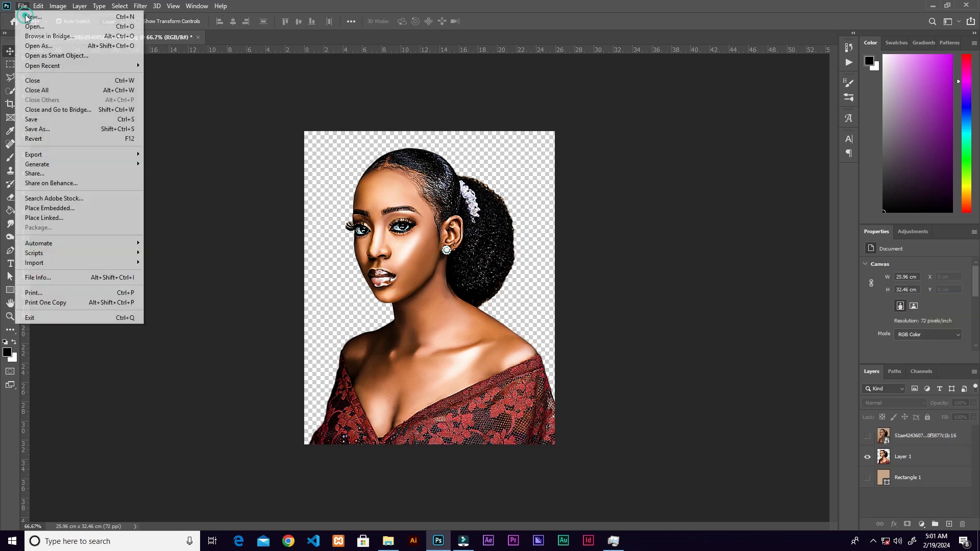
pyautogui.click(44, 134)
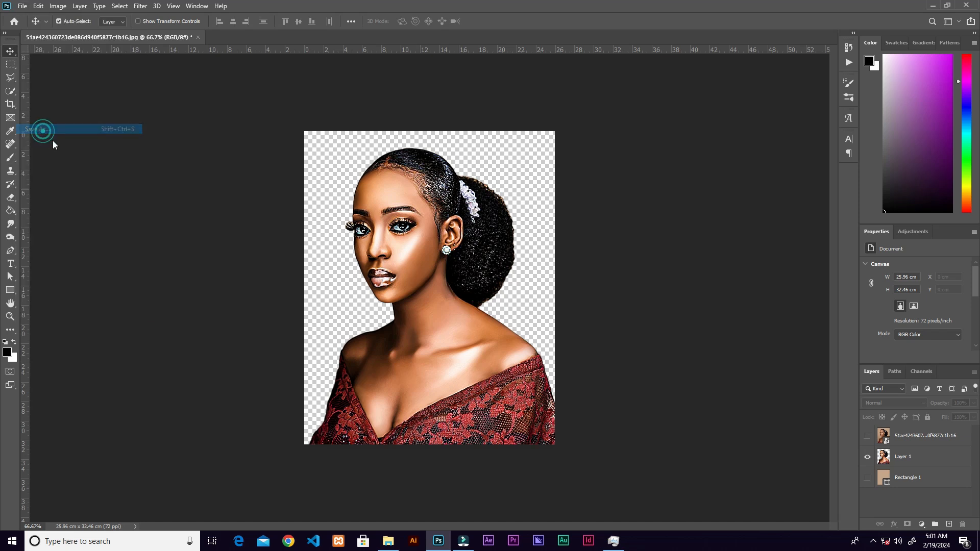
pyautogui.click(159, 399)
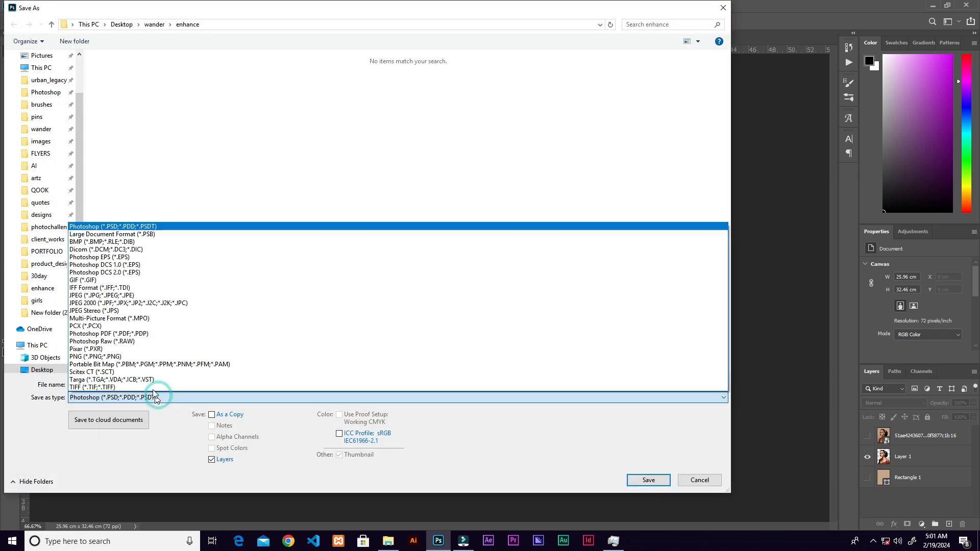
pyautogui.click(159, 351)
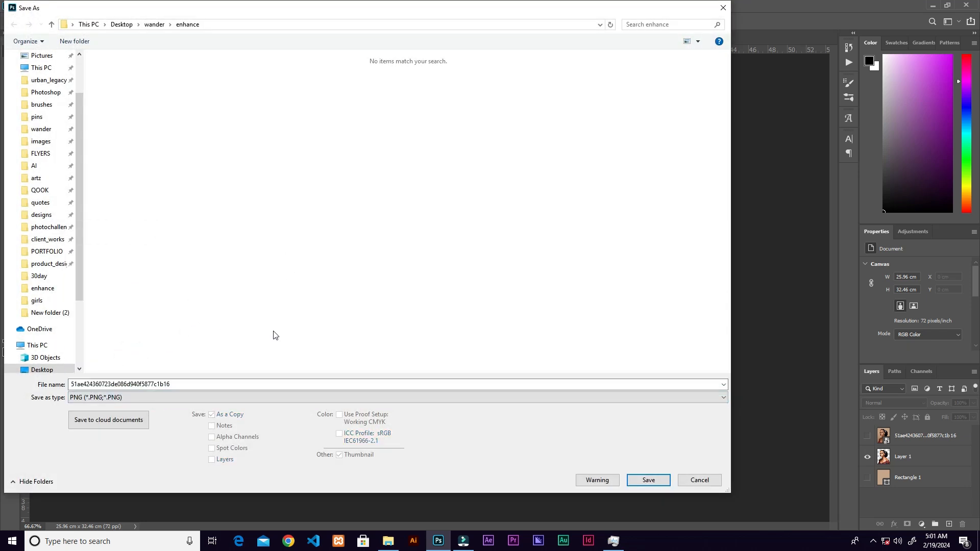
pyautogui.click(650, 480)
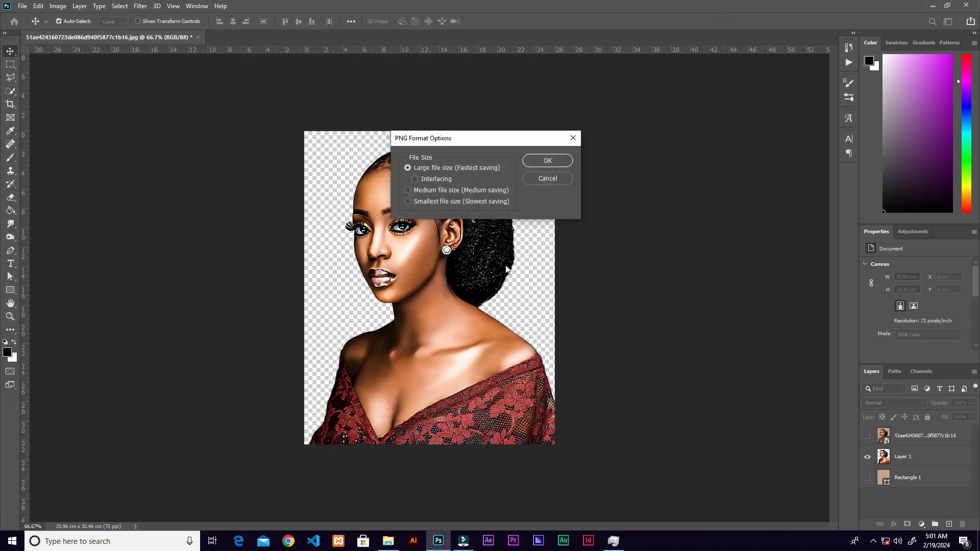
pyautogui.click(543, 161)
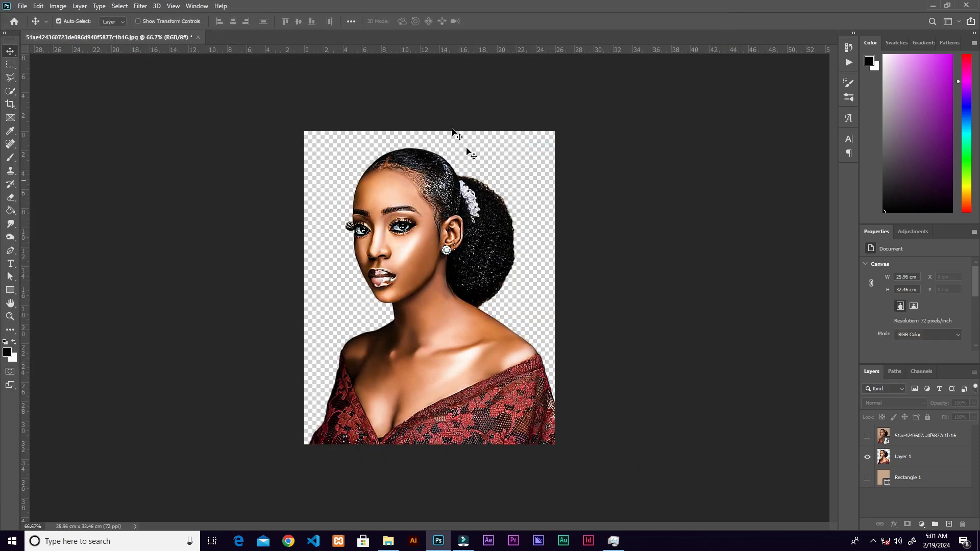